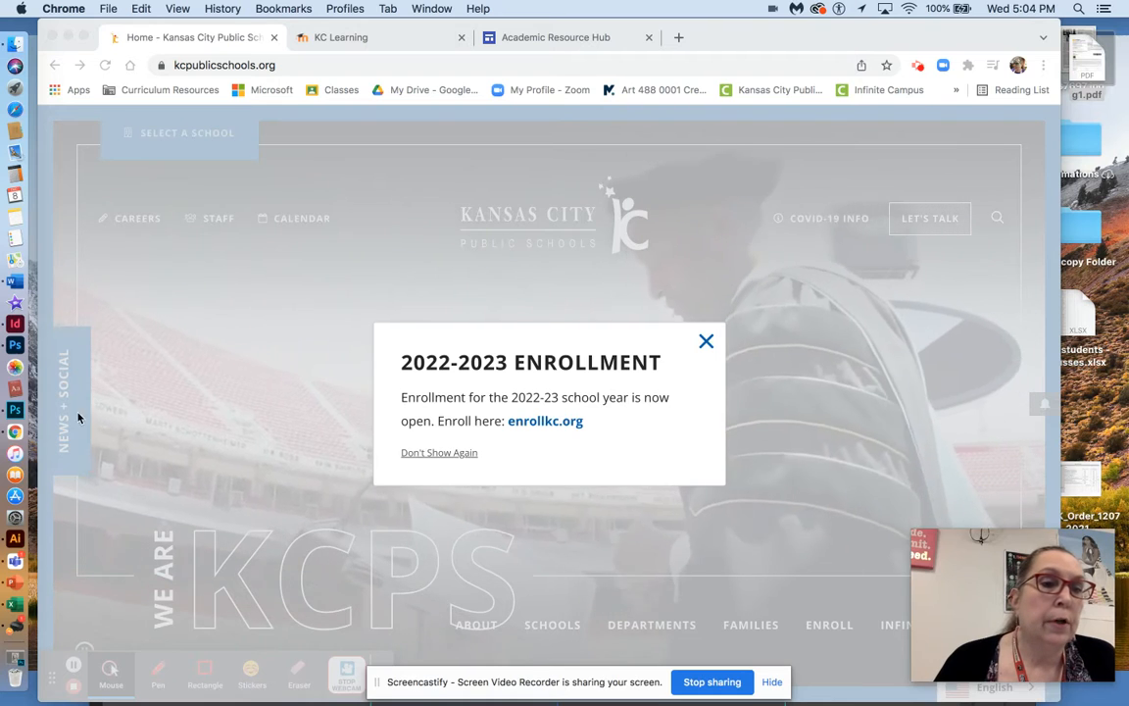
Switch to Adobe Illustrator and create an 11 x 8.5 in landscape document named "christmas card" with two artboards
click(15, 542)
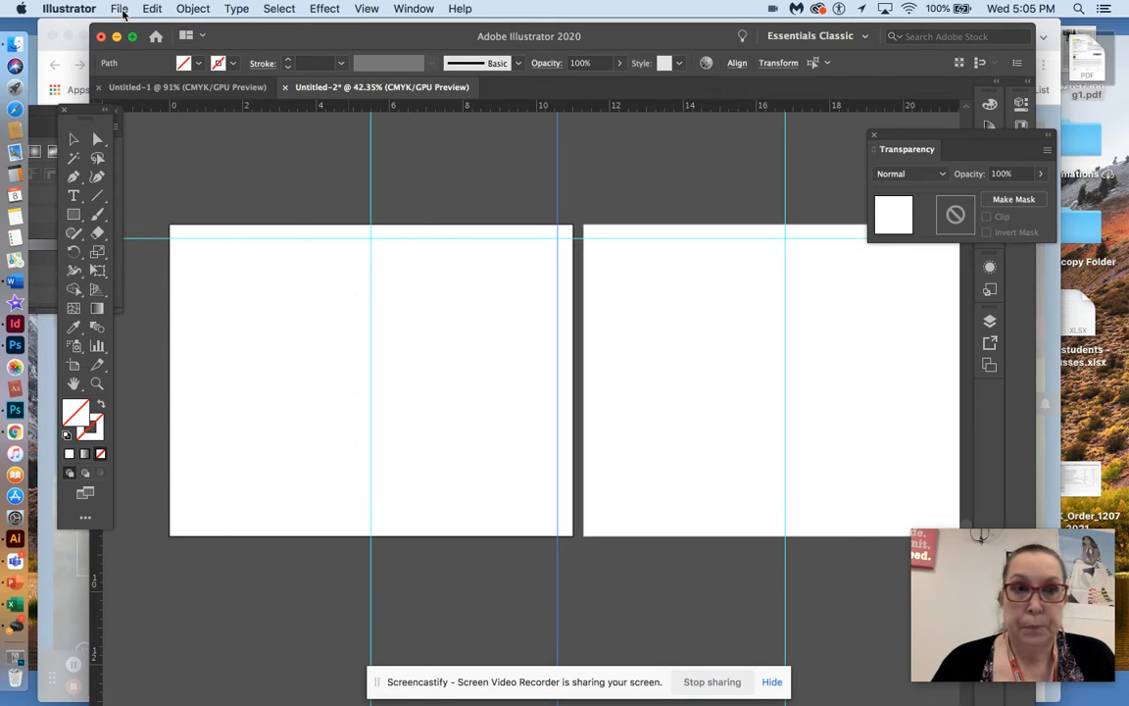
click(119, 9)
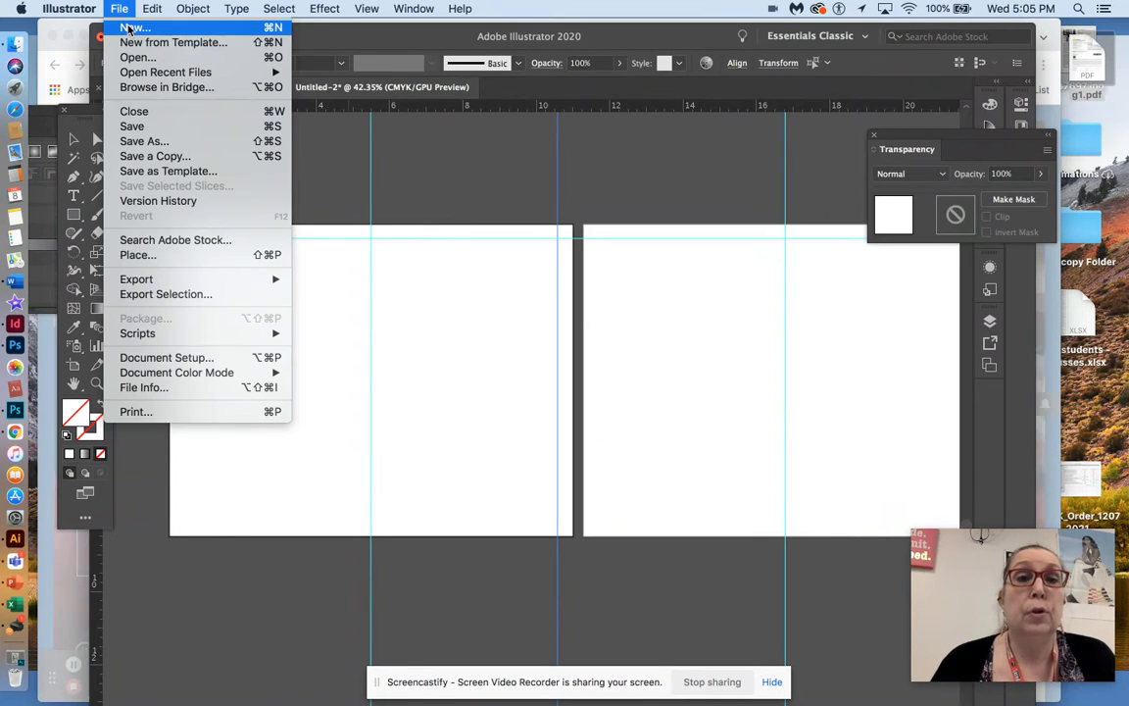
click(129, 29)
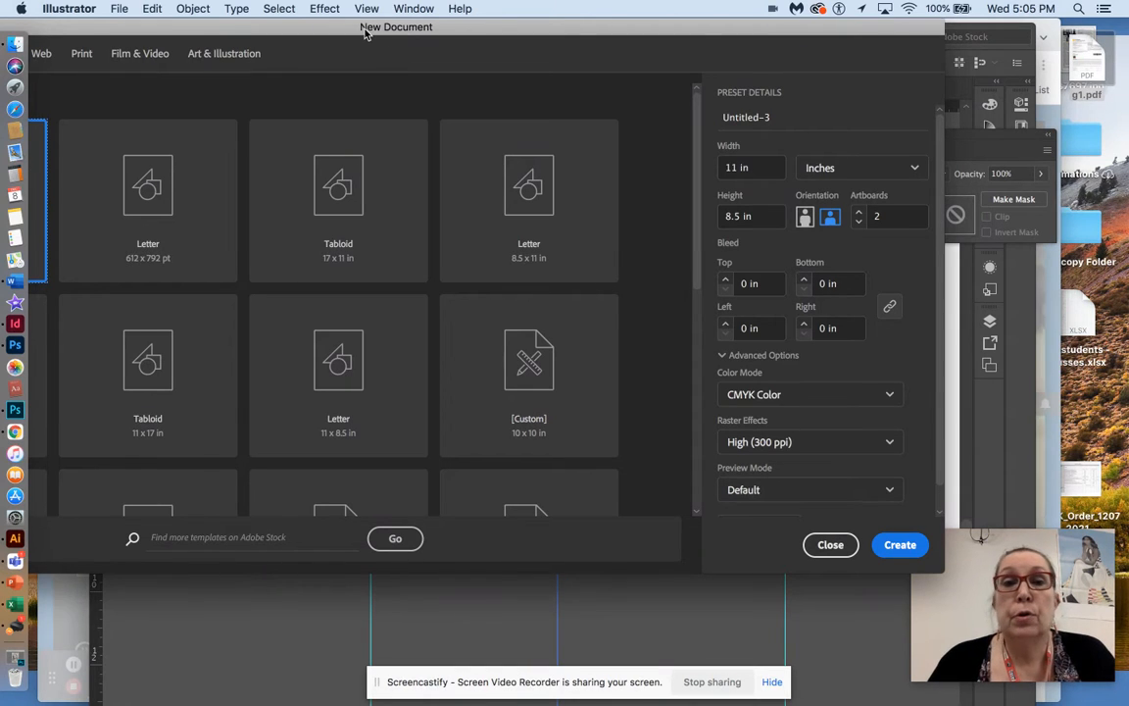
drag(343, 33, 322, 32)
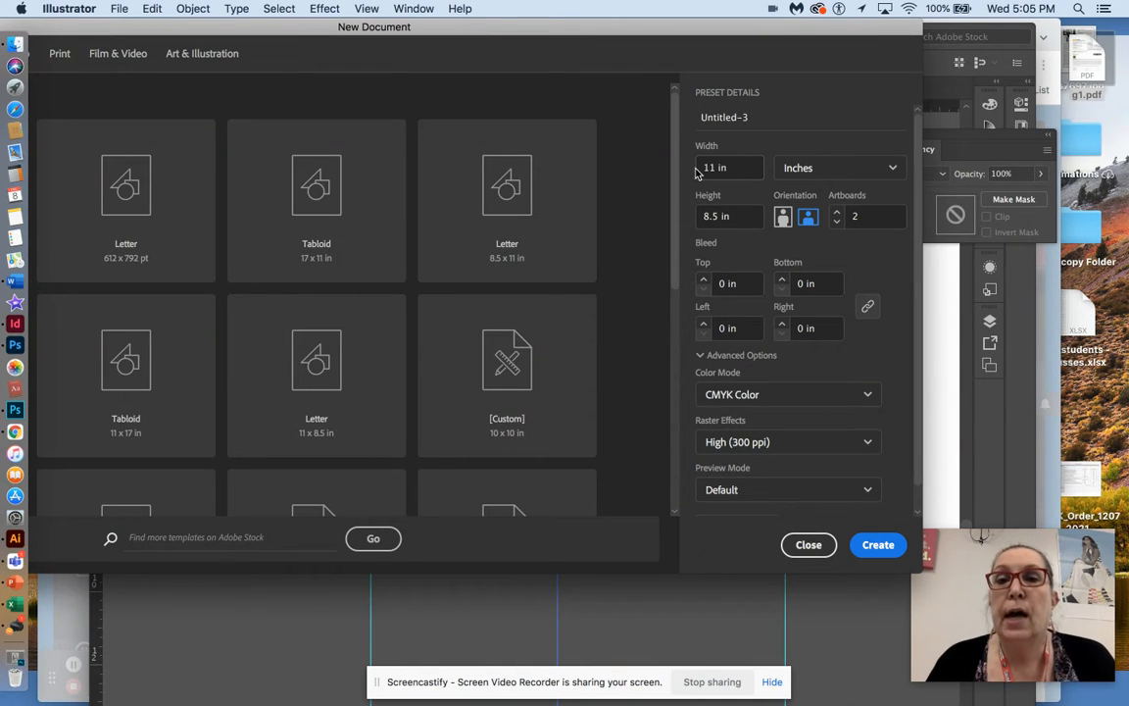
click(755, 122)
drag(751, 116, 702, 117)
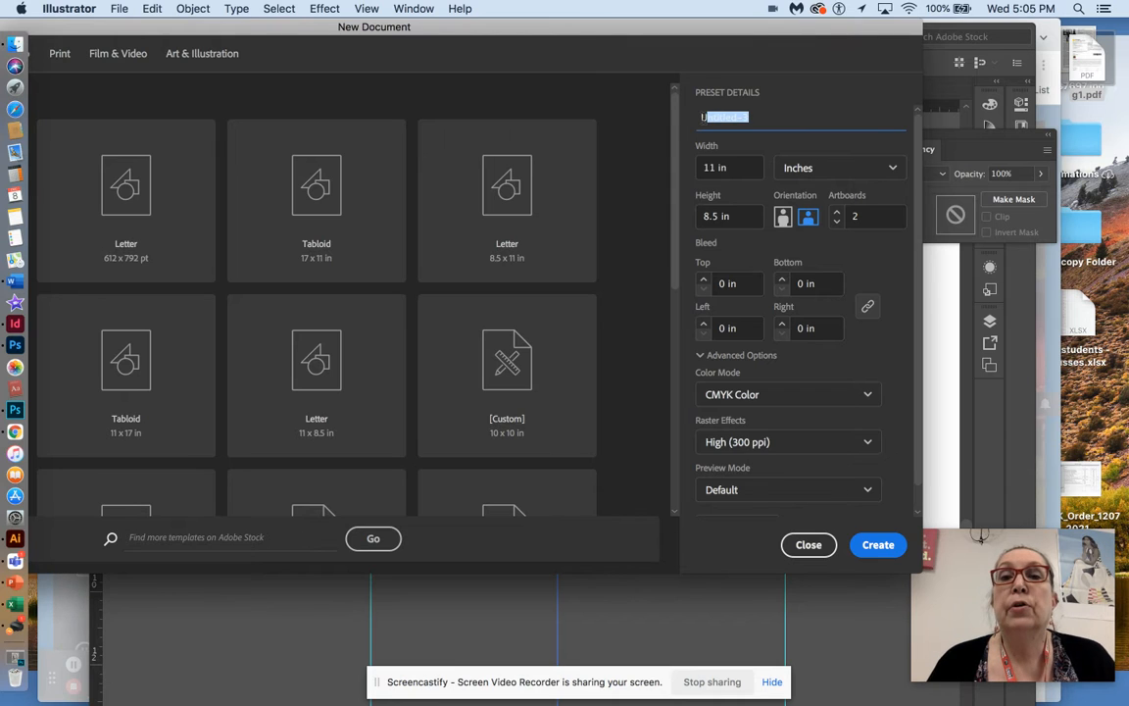
text(chr)
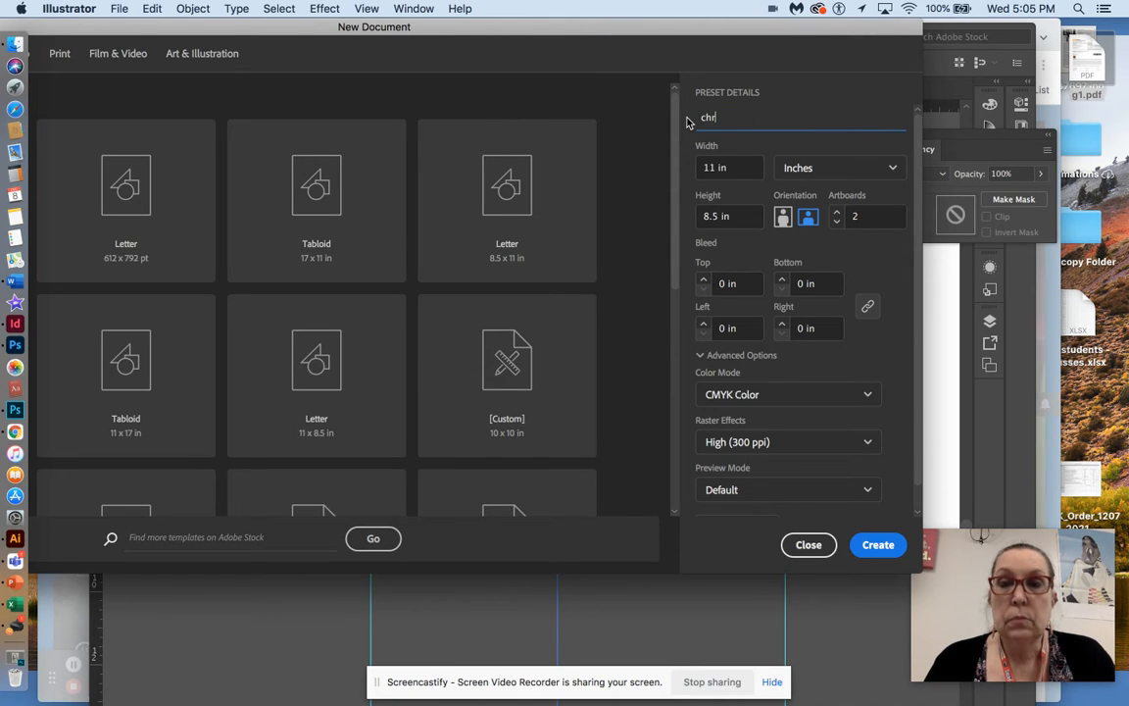
text(istmas card)
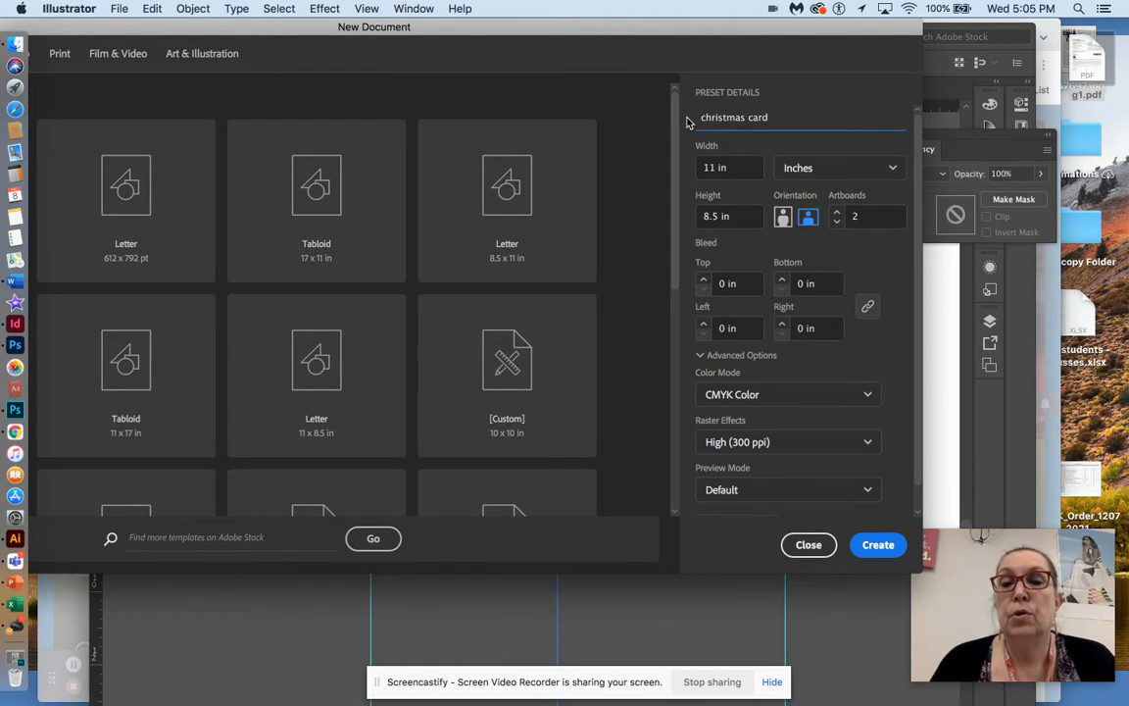
click(877, 545)
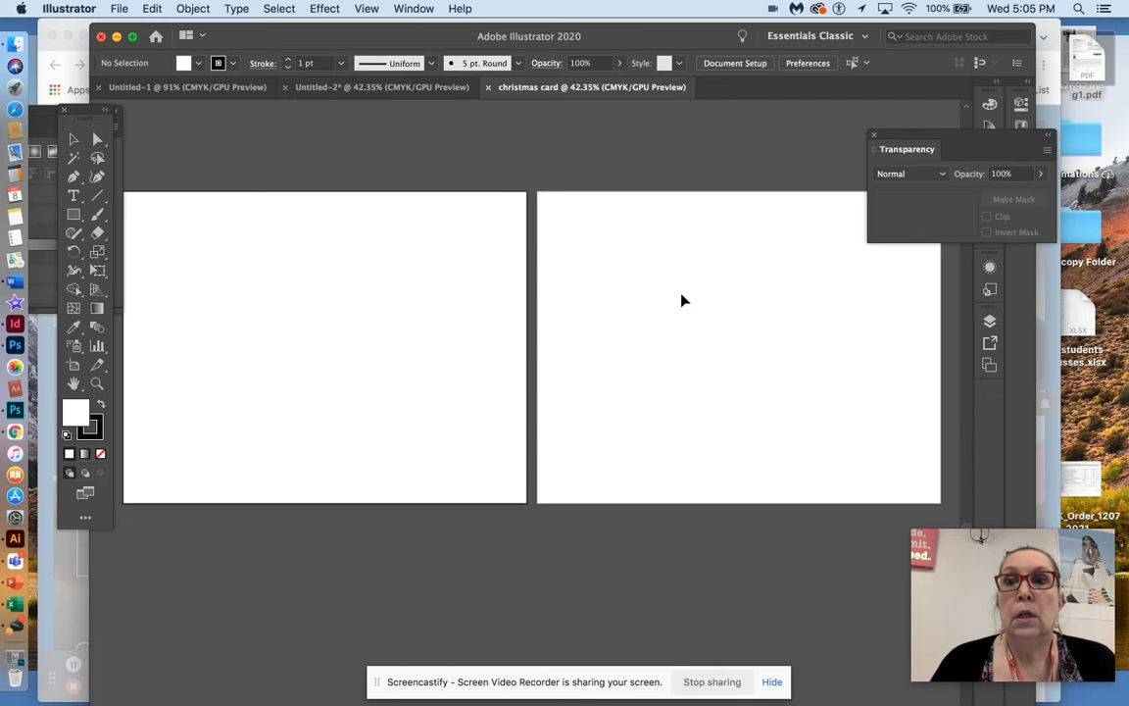
Close the floating Transparency panel, shift the application window clear of the toolbox, and show the rulers
click(875, 136)
drag(673, 43, 698, 42)
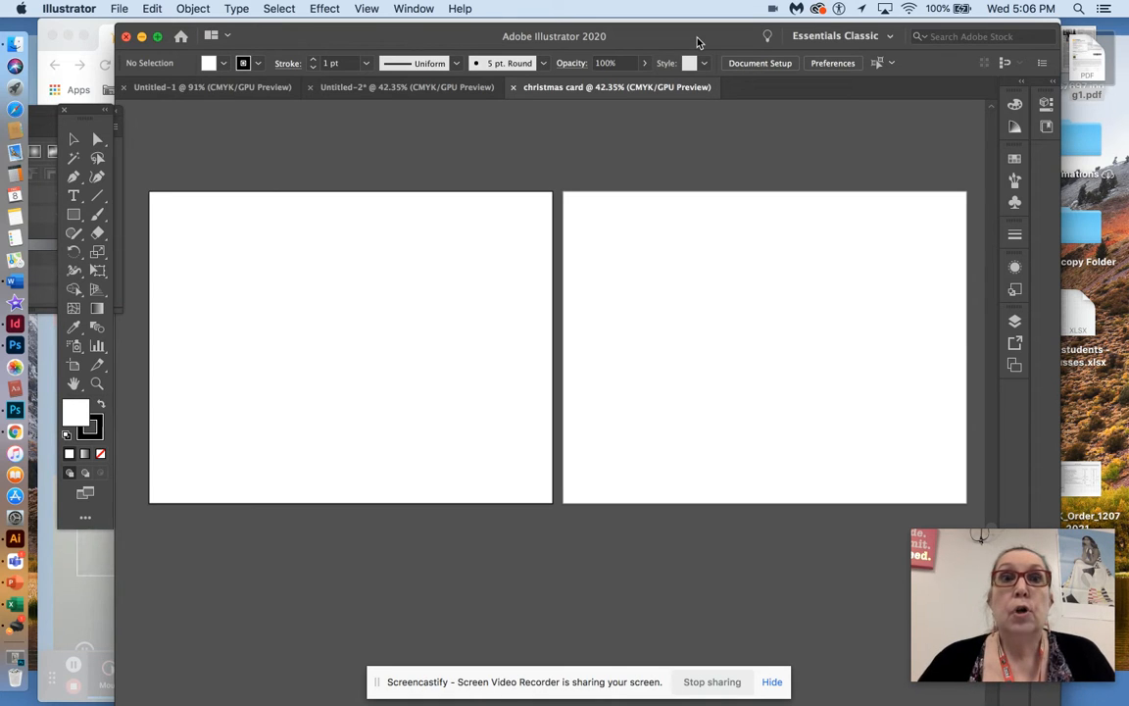
click(368, 9)
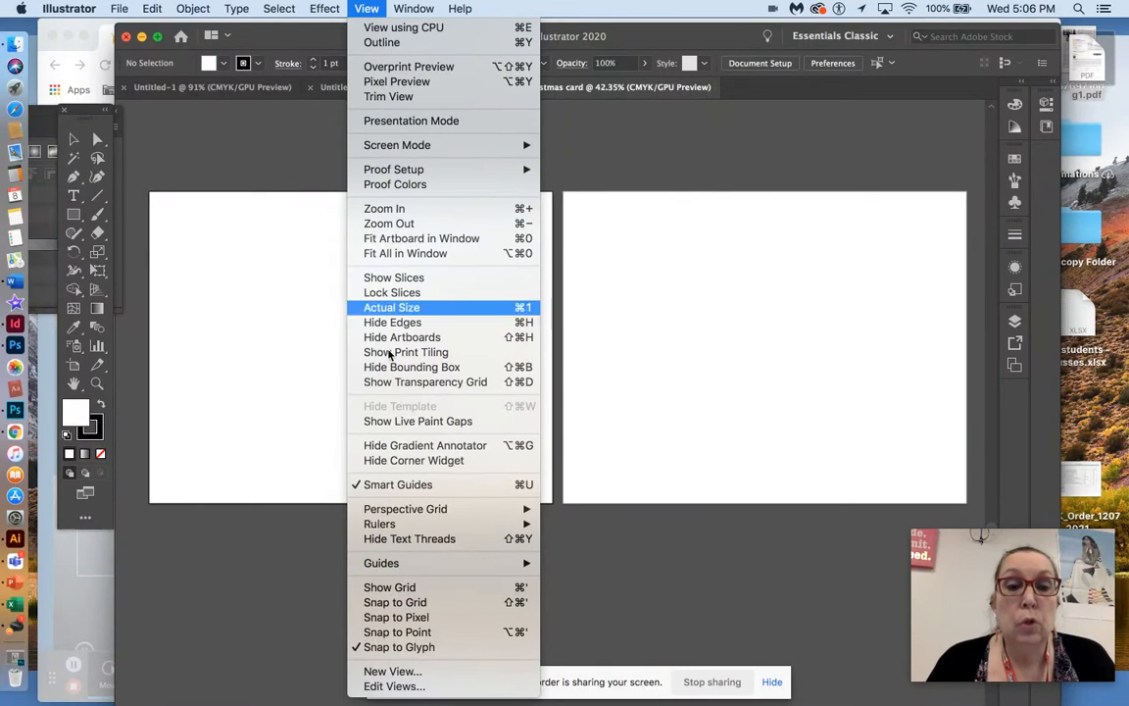
mouse_move(425, 526)
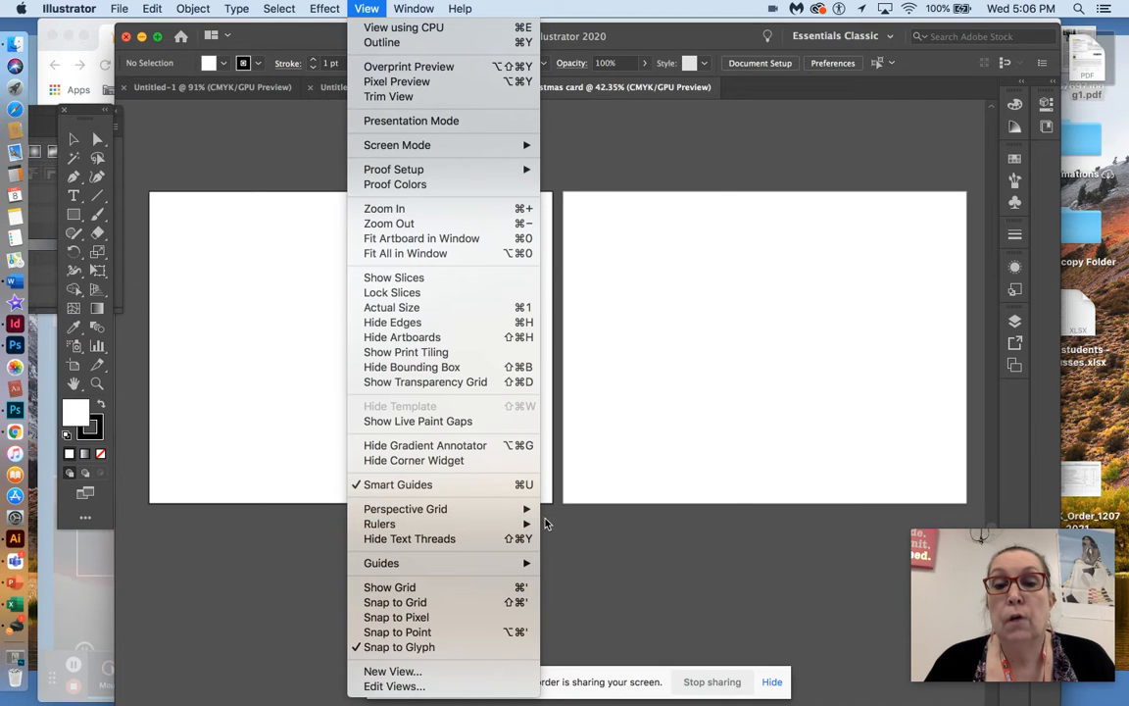
mouse_move(525, 527)
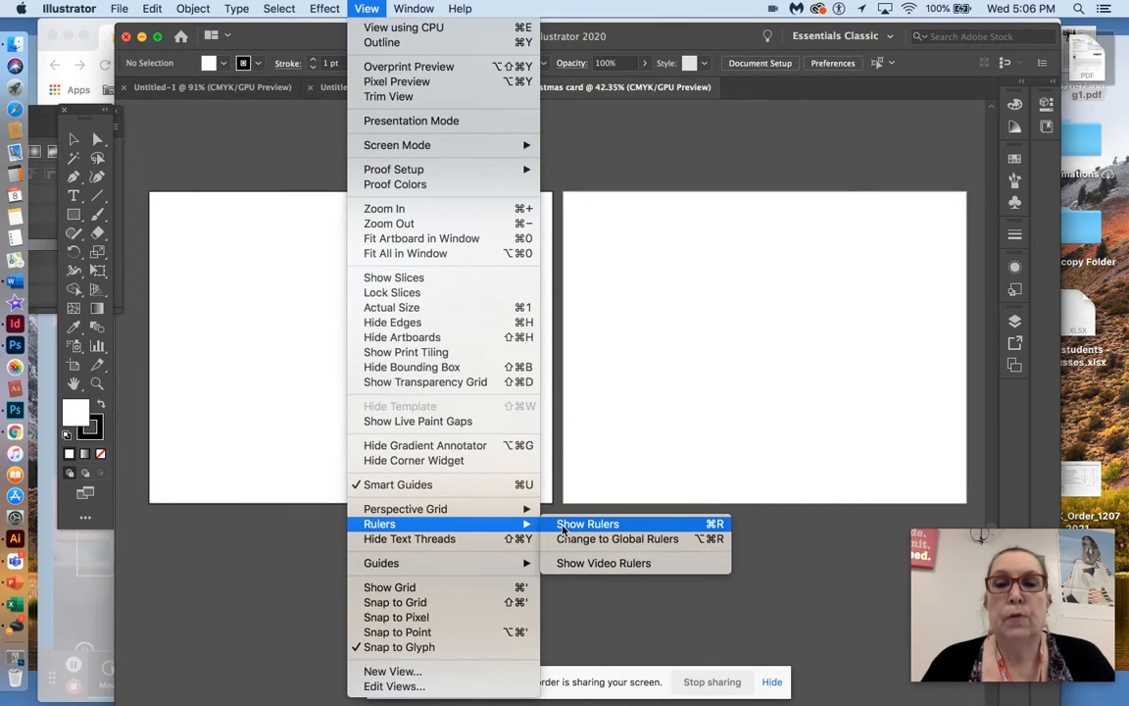
click(588, 524)
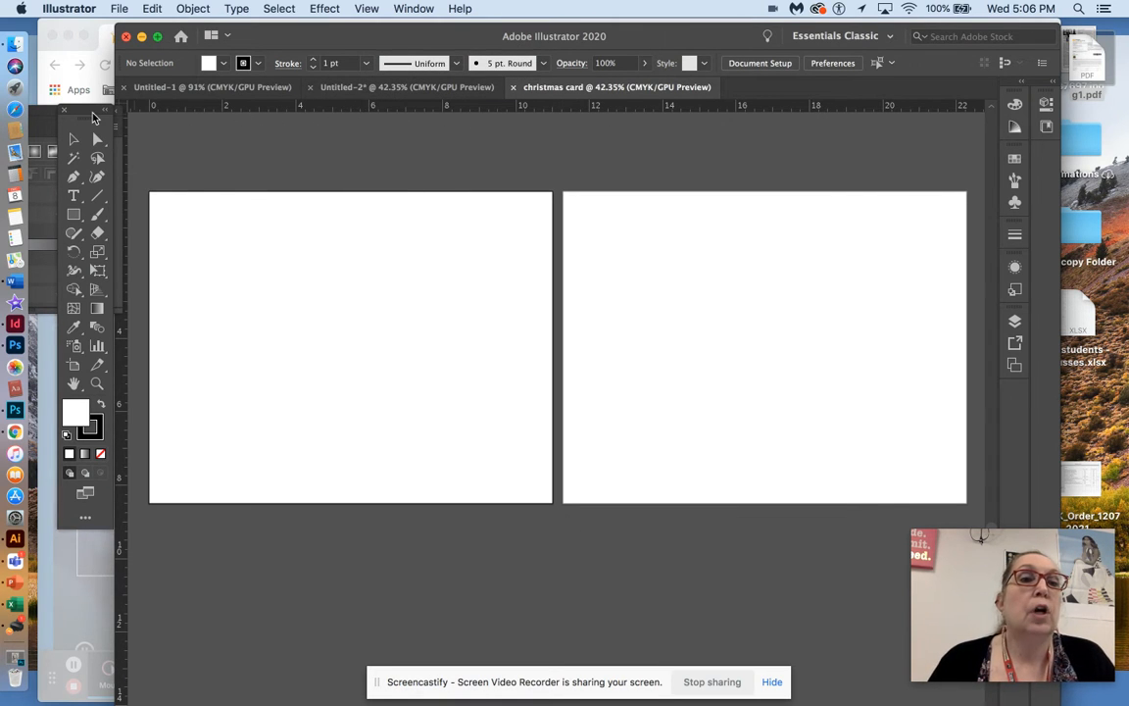
Close the gradient panel hidden behind the toolbox and reposition the toolbox beside the vertical ruler
drag(79, 117, 92, 201)
click(113, 113)
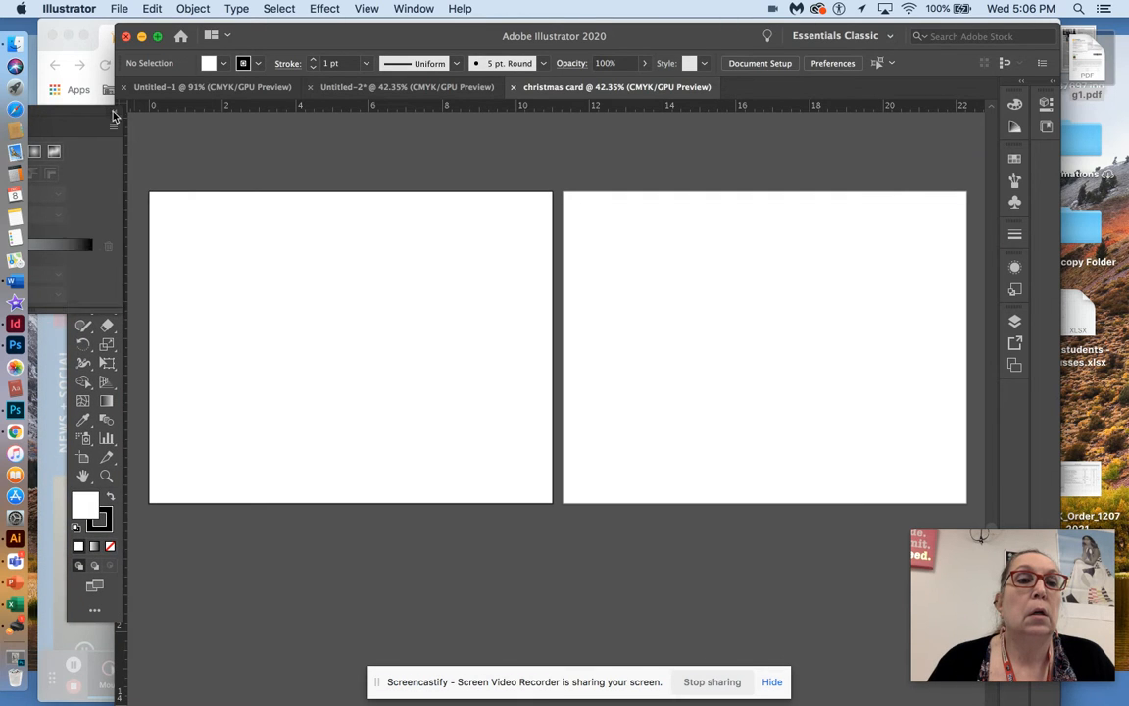
drag(97, 208, 80, 177)
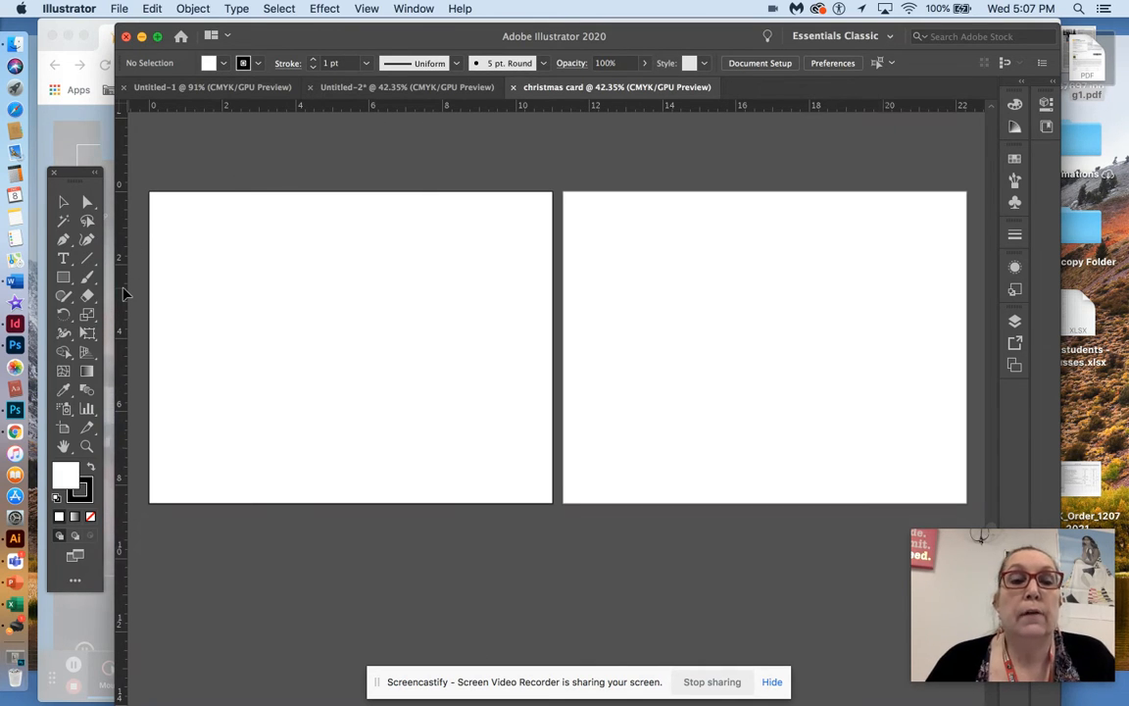
Add a vertical fold guide at about 5.5 in through the centre of each of the two artboards
drag(123, 294, 351, 271)
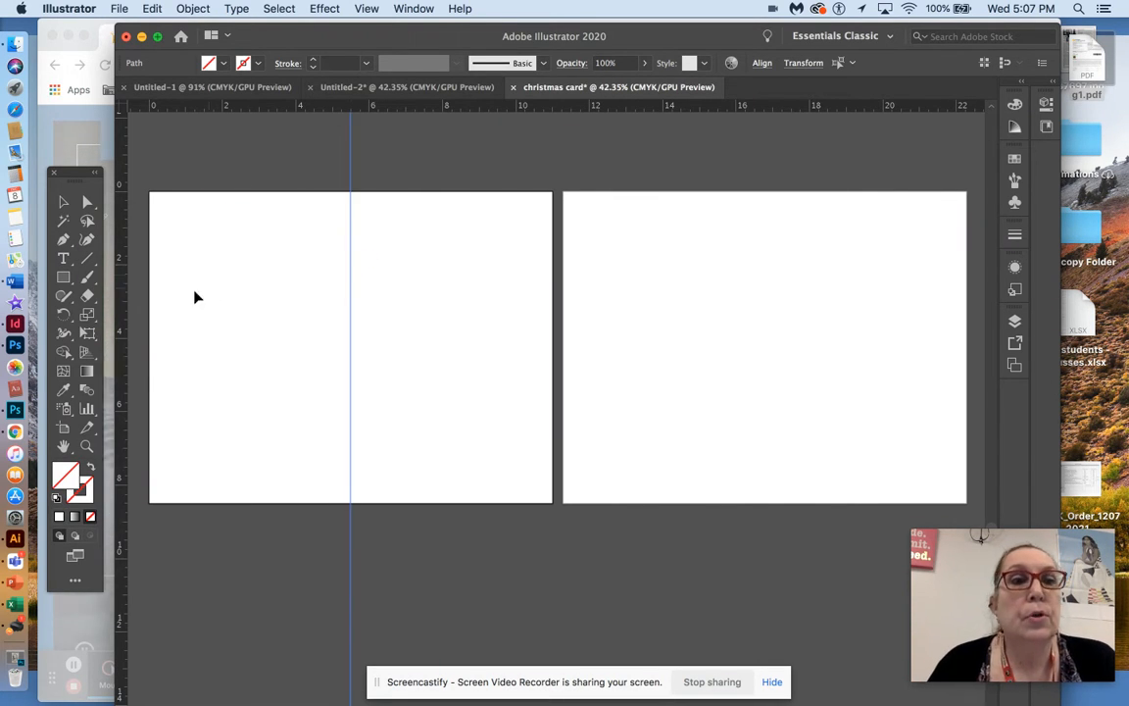
drag(122, 317, 564, 332)
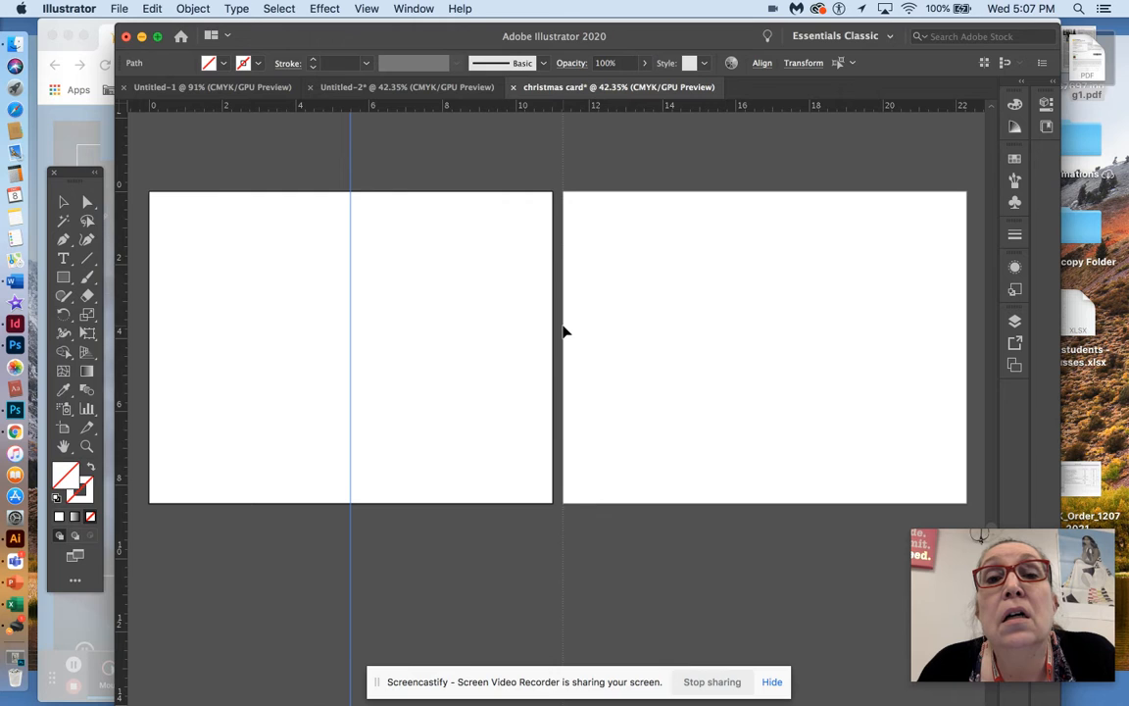
drag(564, 333, 555, 331)
drag(559, 330, 767, 381)
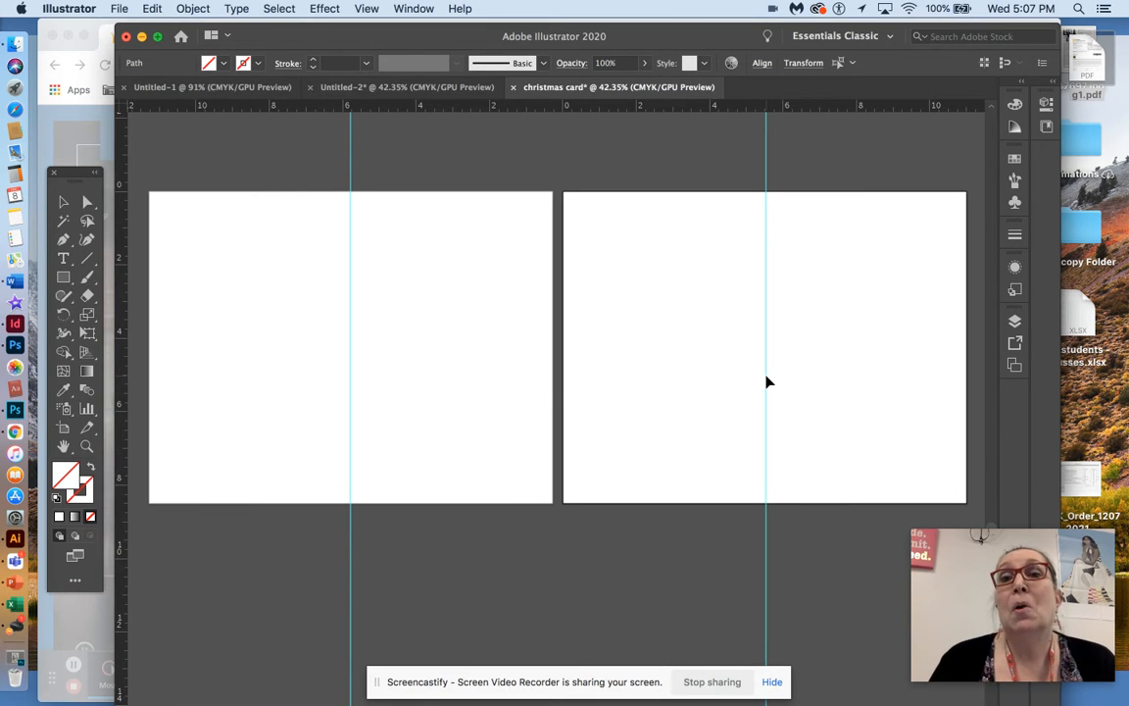
click(766, 382)
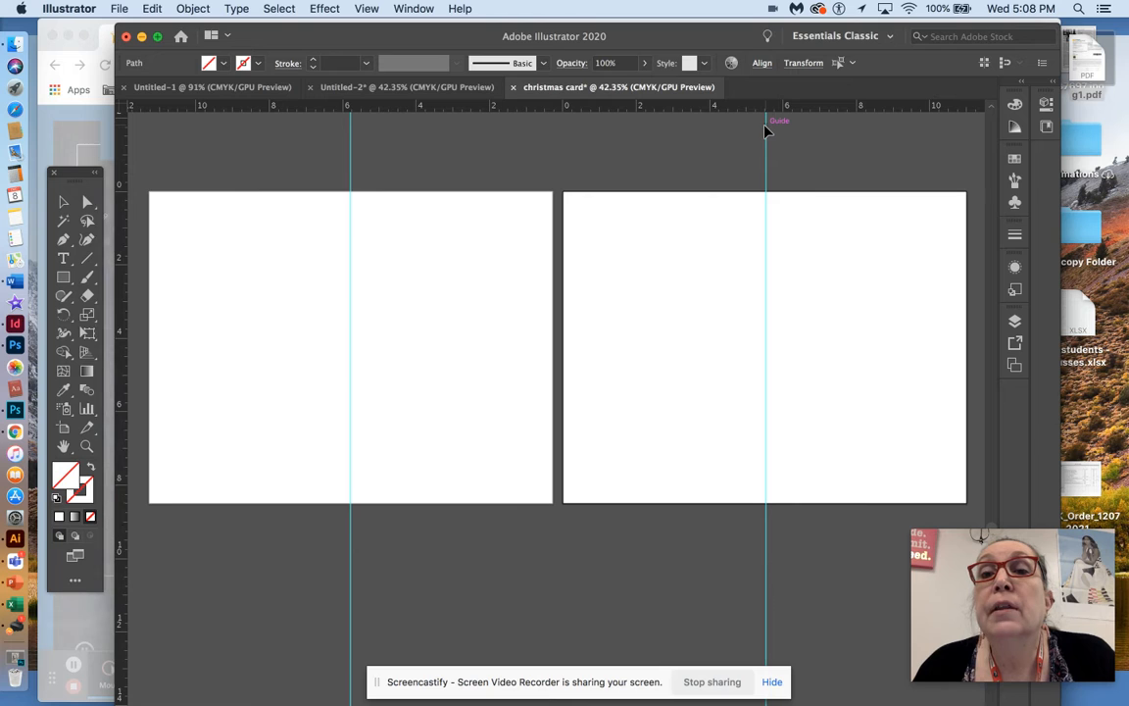
drag(766, 131, 766, 129)
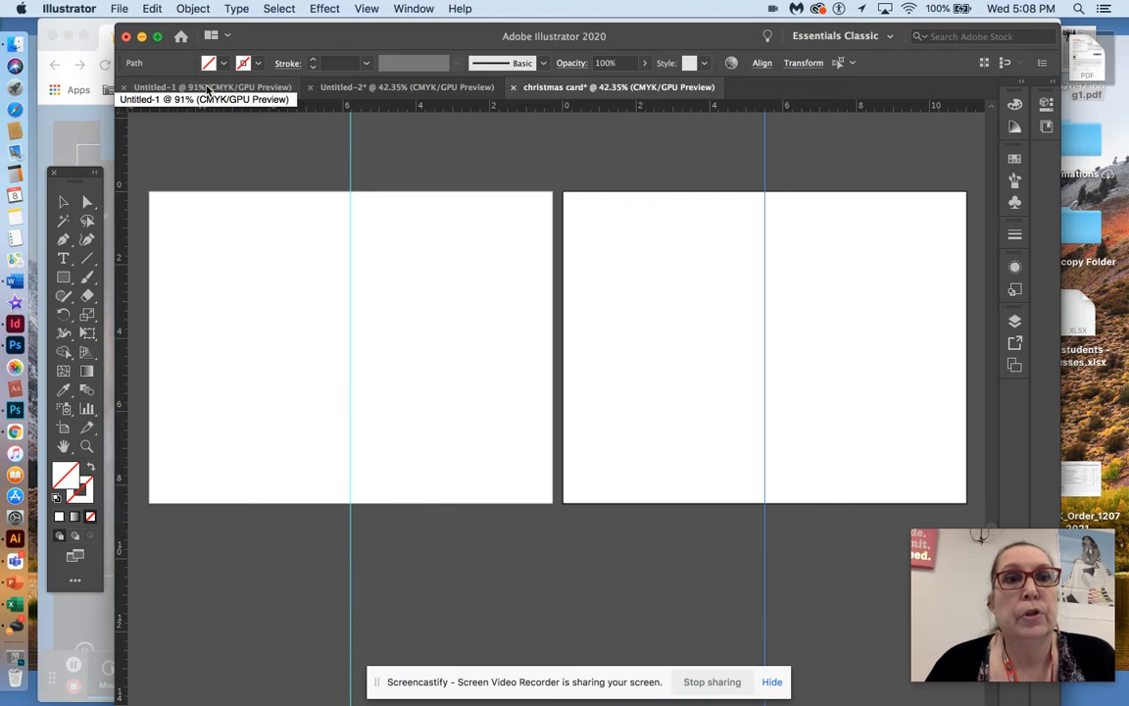
Place CoffeeHouse.jpg with its upper-left corner where the centre guide meets the first artboard's top edge
click(118, 10)
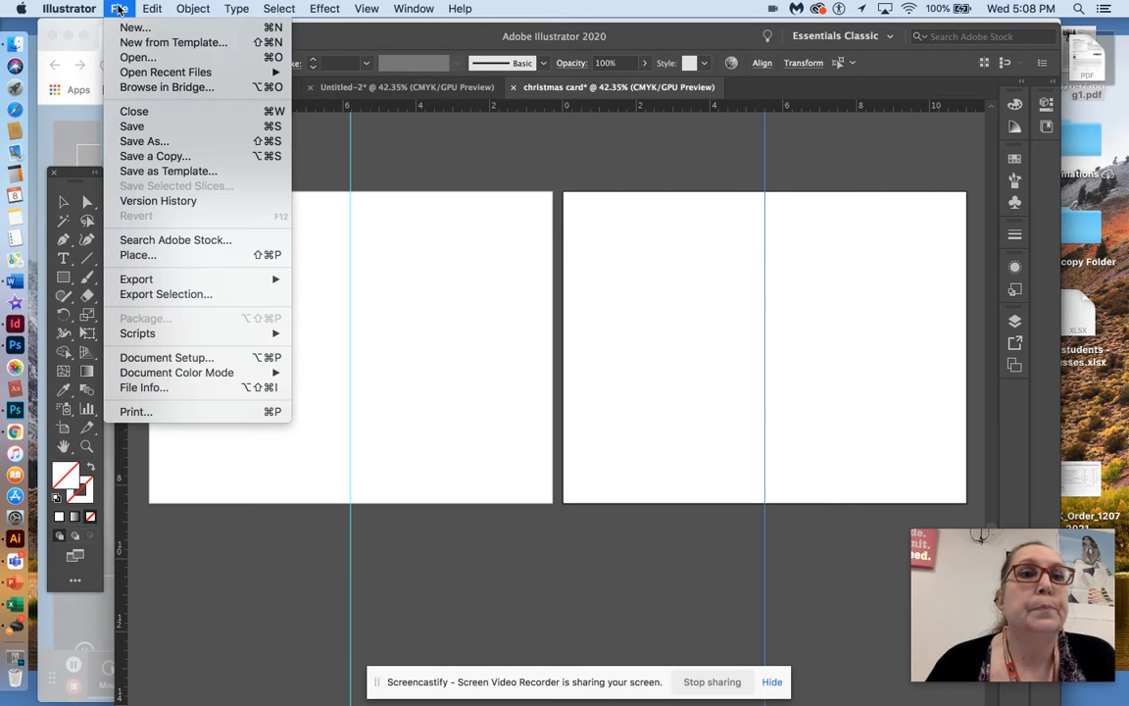
click(135, 256)
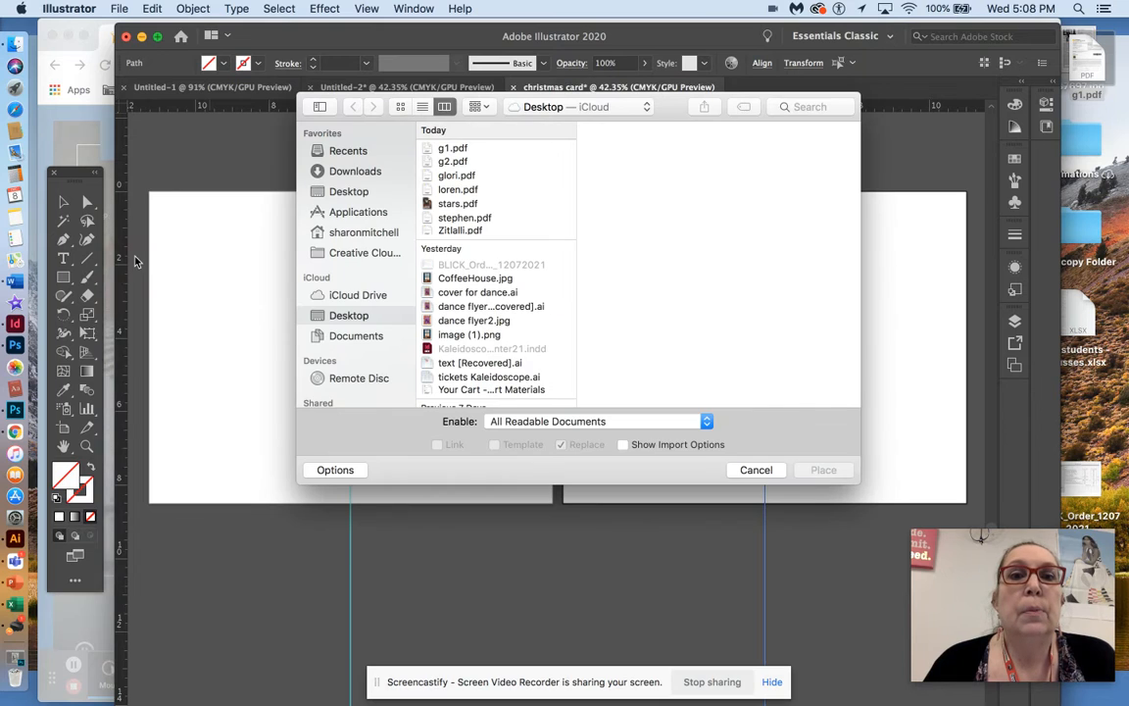
click(482, 279)
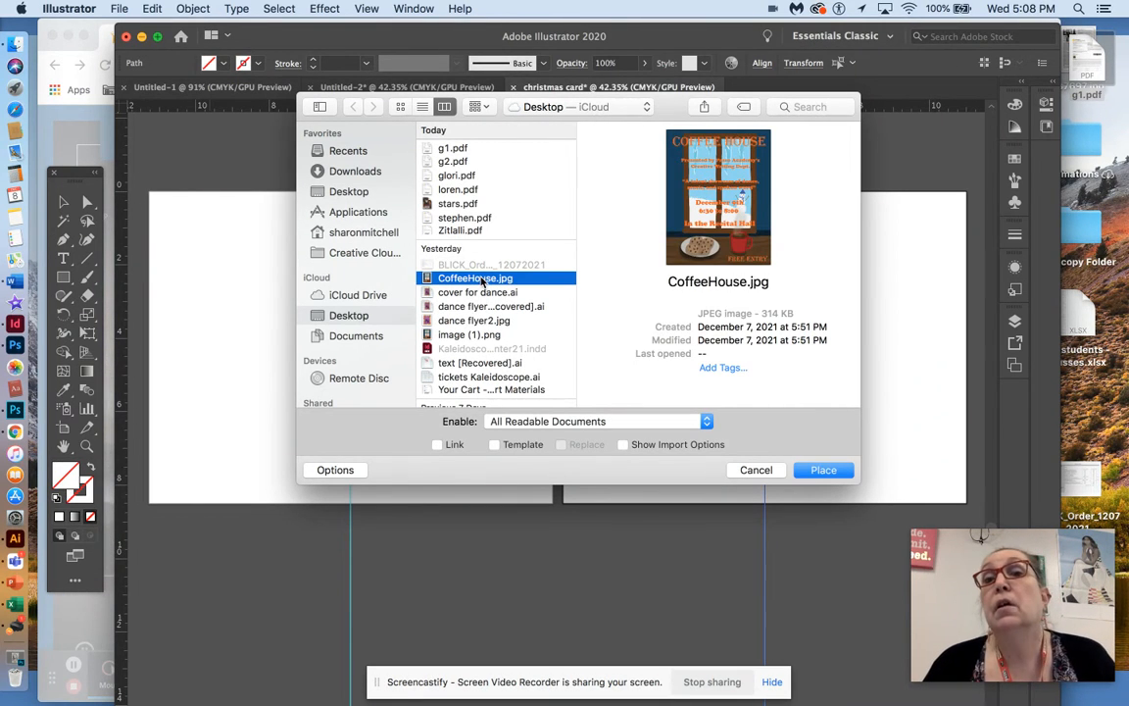
click(824, 471)
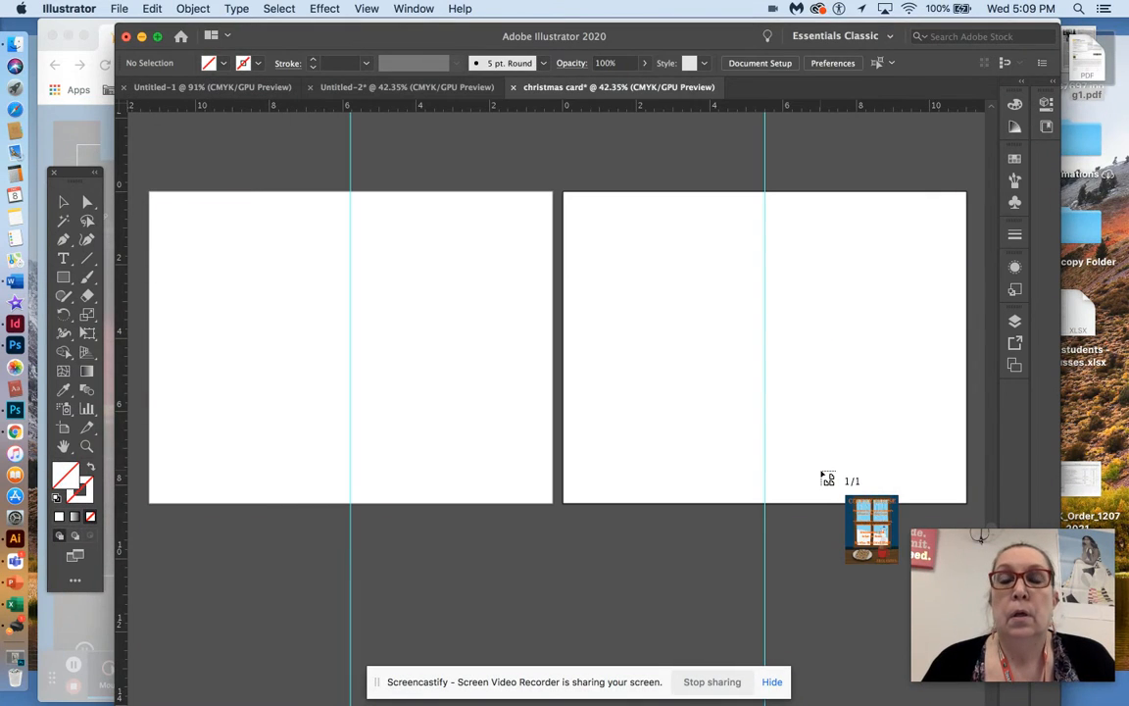
click(351, 192)
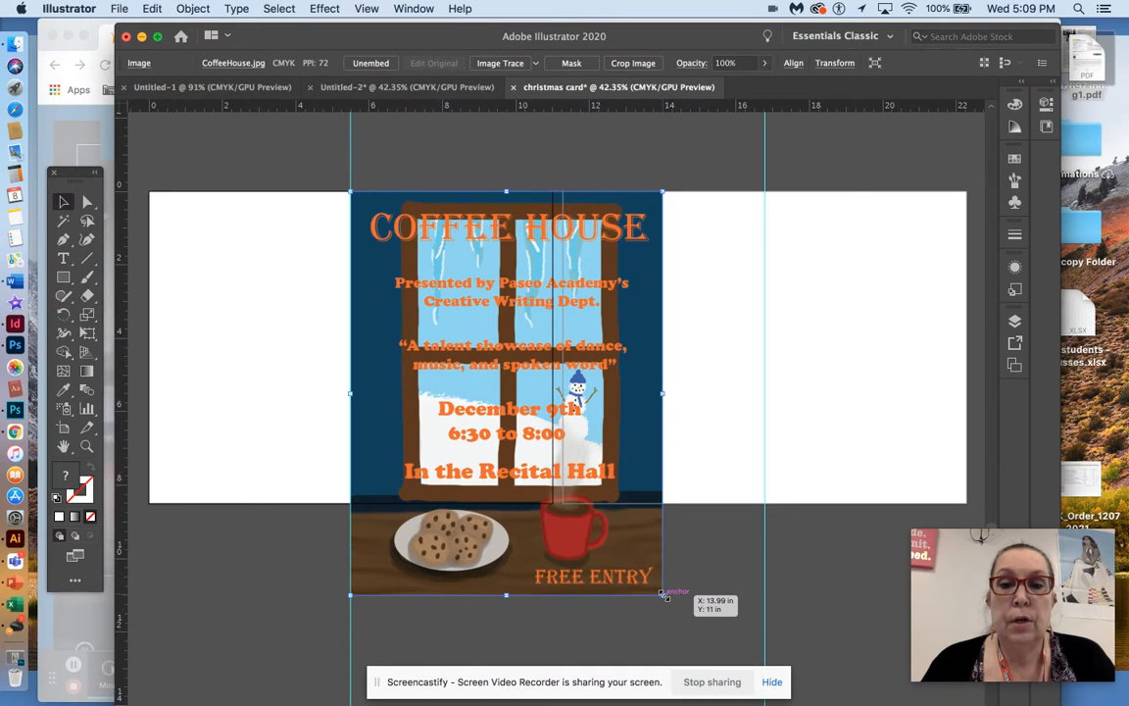
Resize the coffee house image to fill the first artboard's right half, from the guide to the artboard edges, and deselect it
drag(664, 594, 580, 486)
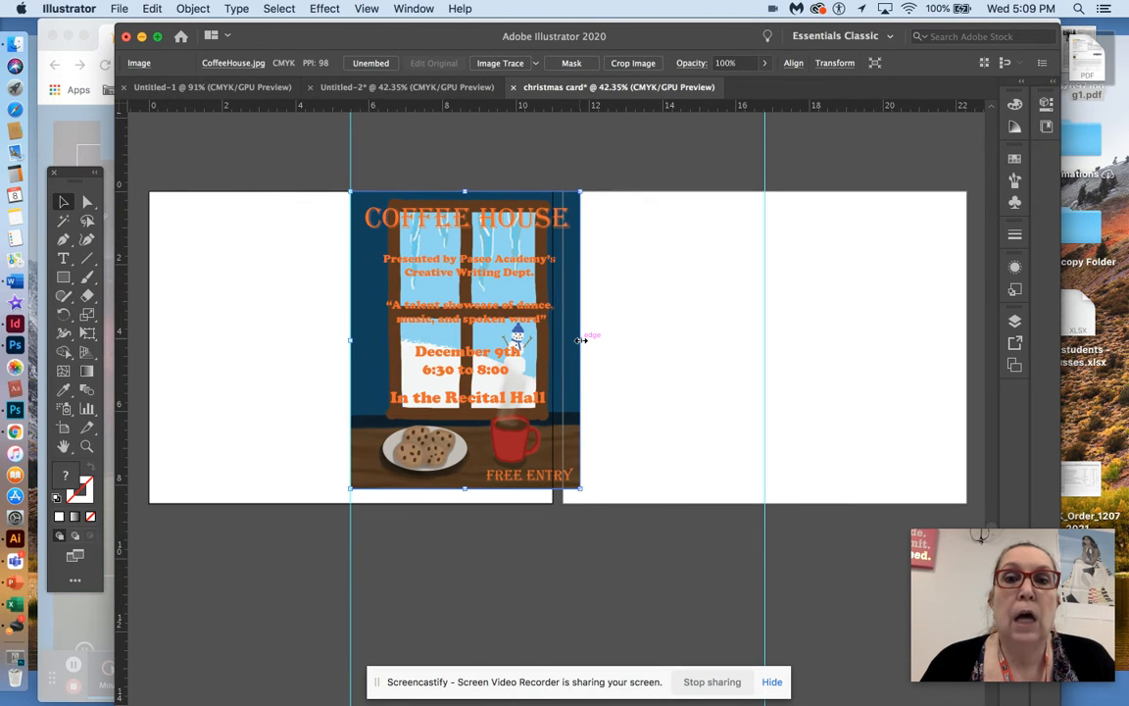
drag(580, 339, 564, 345)
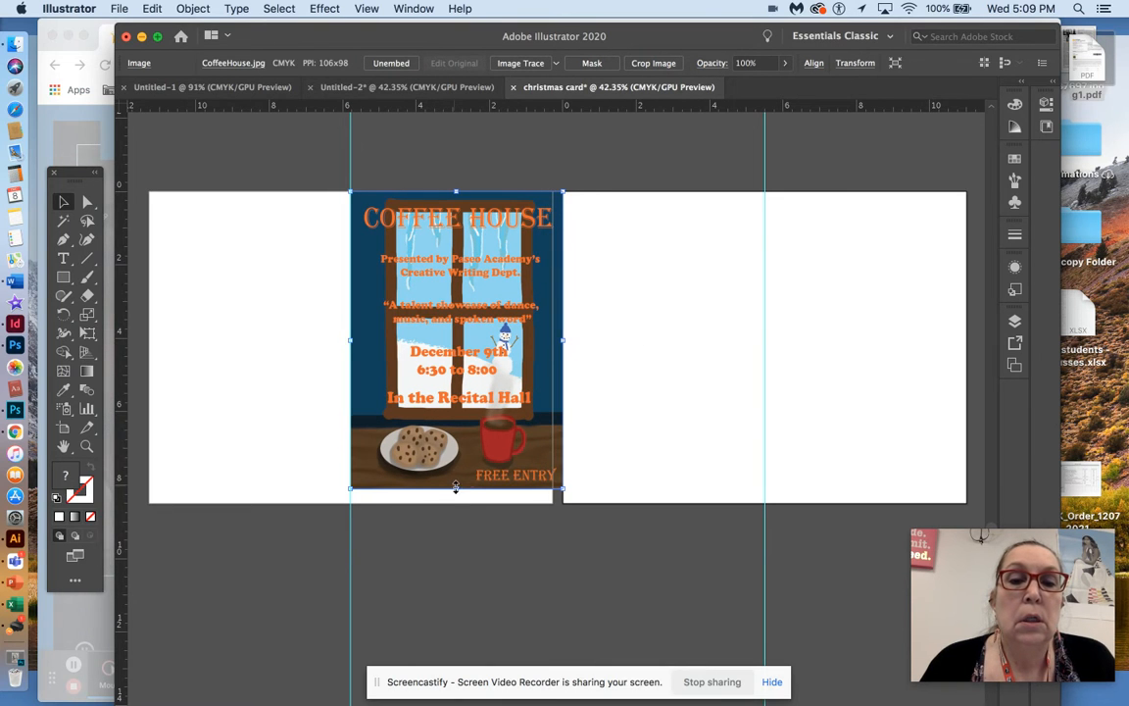
drag(456, 487, 455, 504)
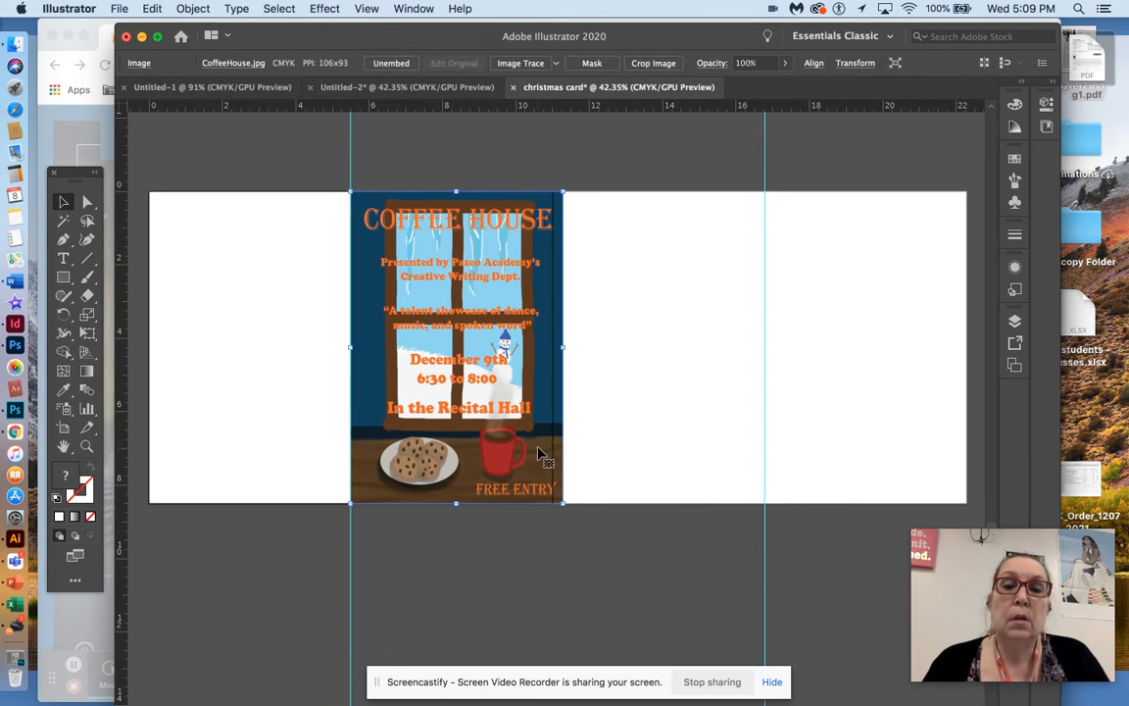
drag(563, 346, 553, 348)
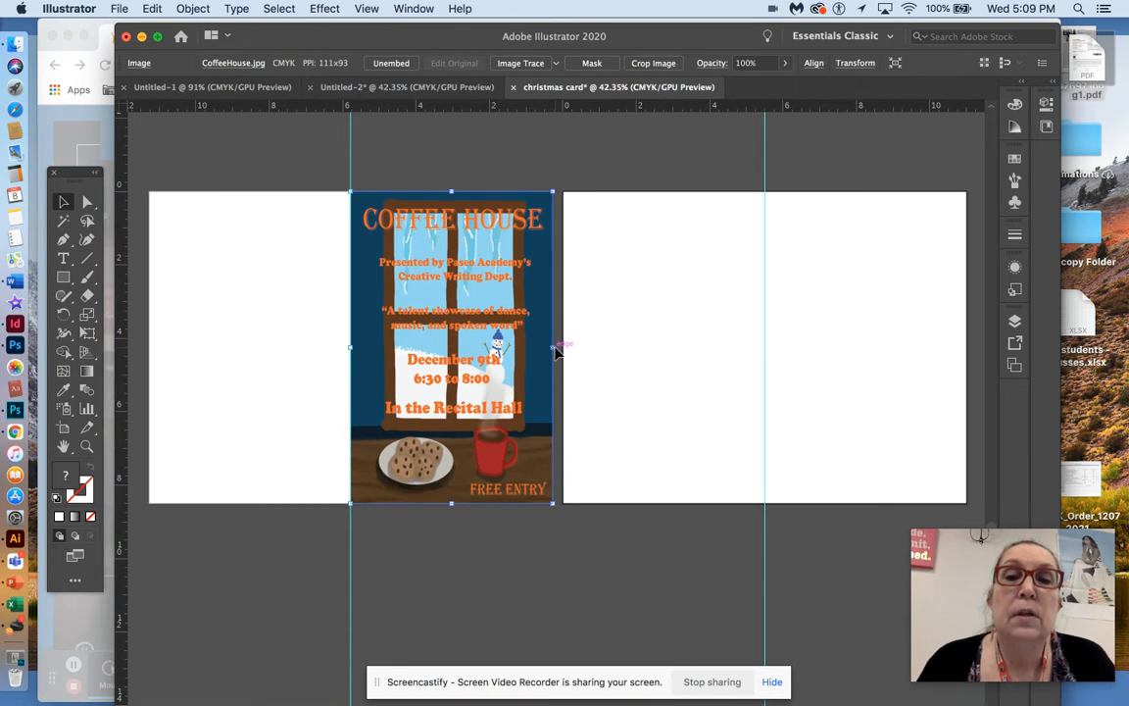
click(526, 545)
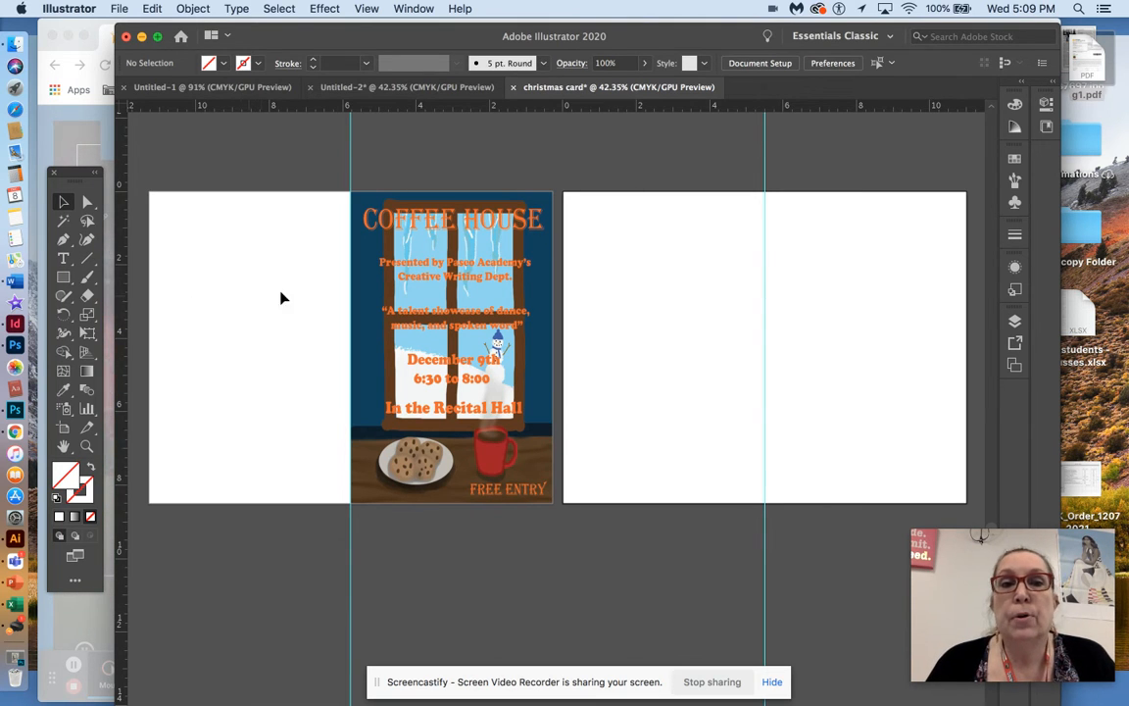
Add the text "Back of Christmas card" on the left half of the first artboard
click(64, 260)
click(172, 272)
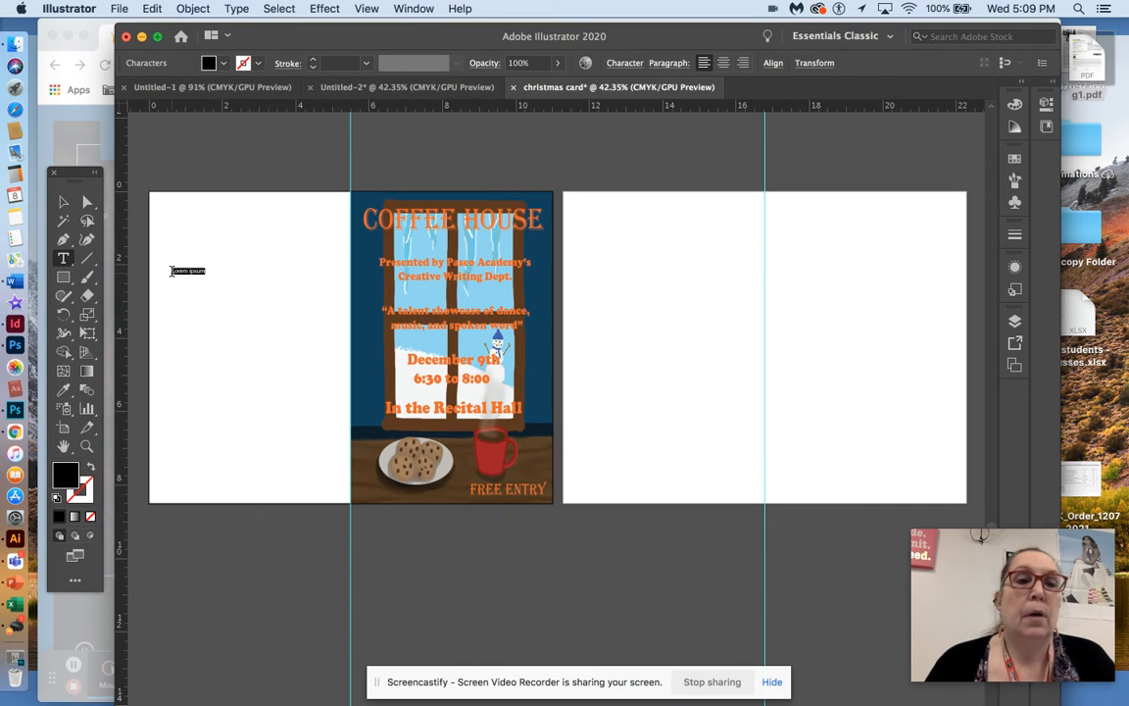
text(Back)
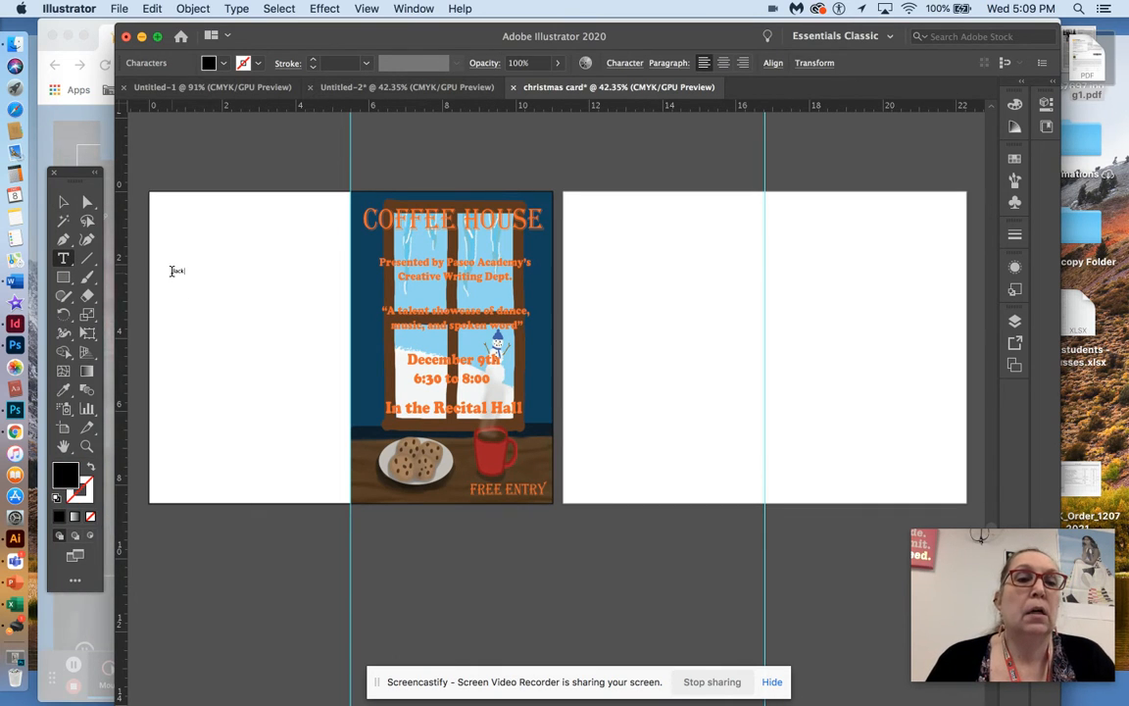
text( of Christm)
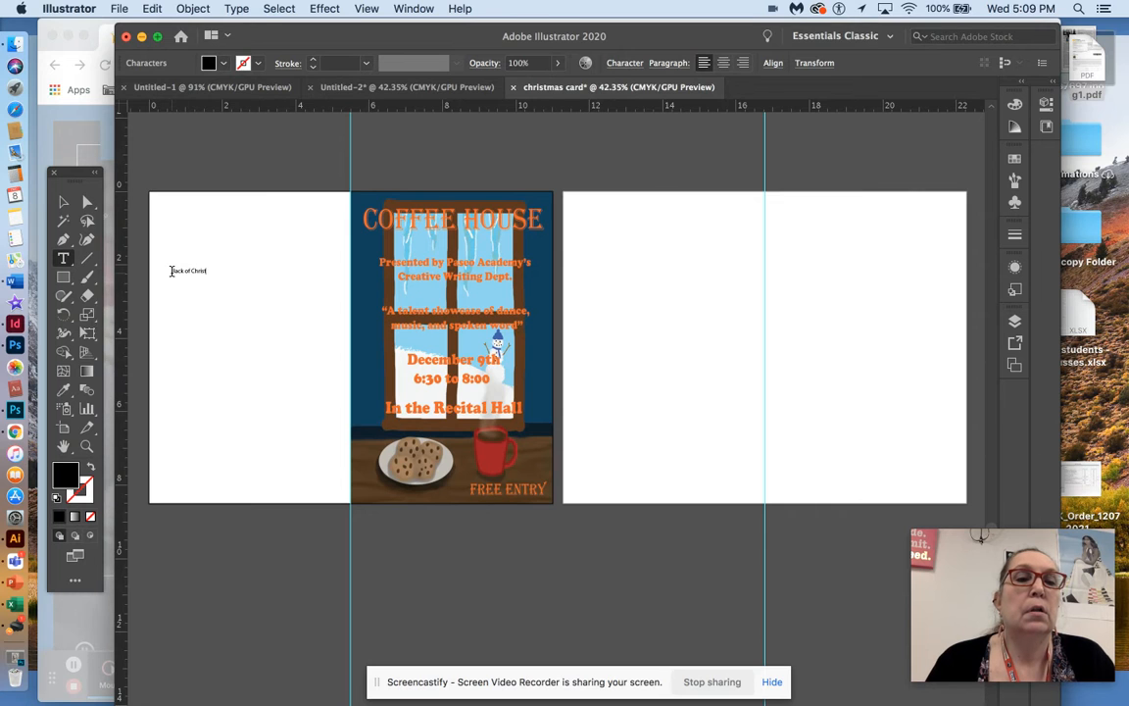
text(as)
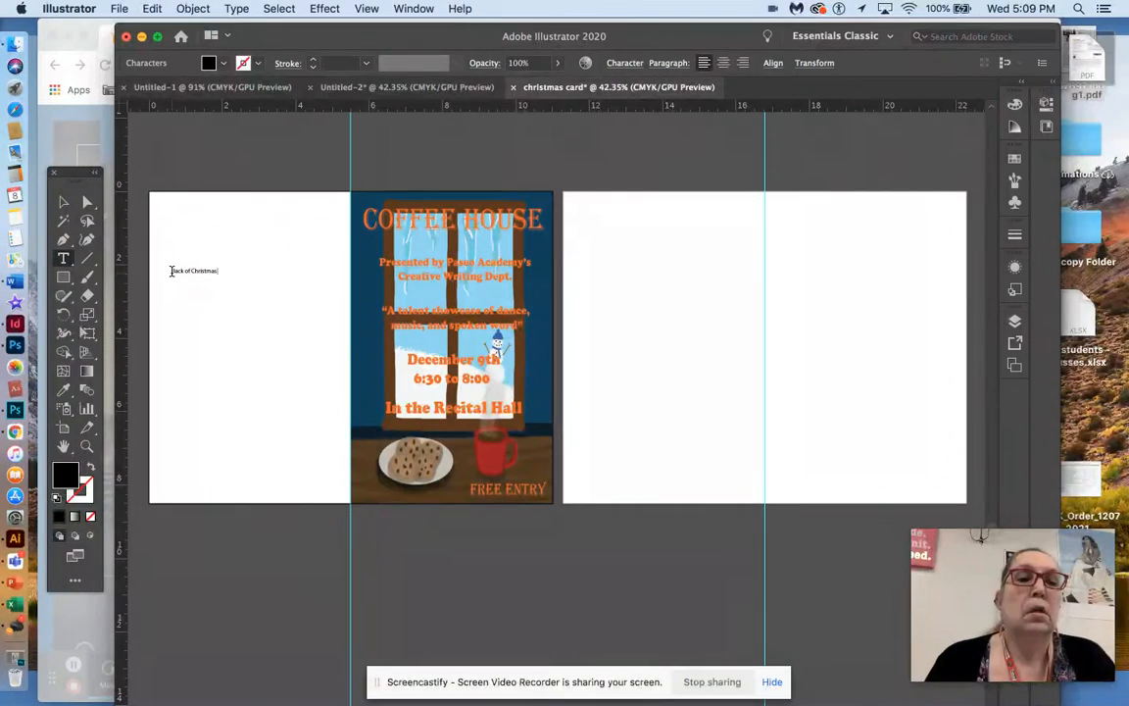
key(BackSpace)
key(BackSpace)
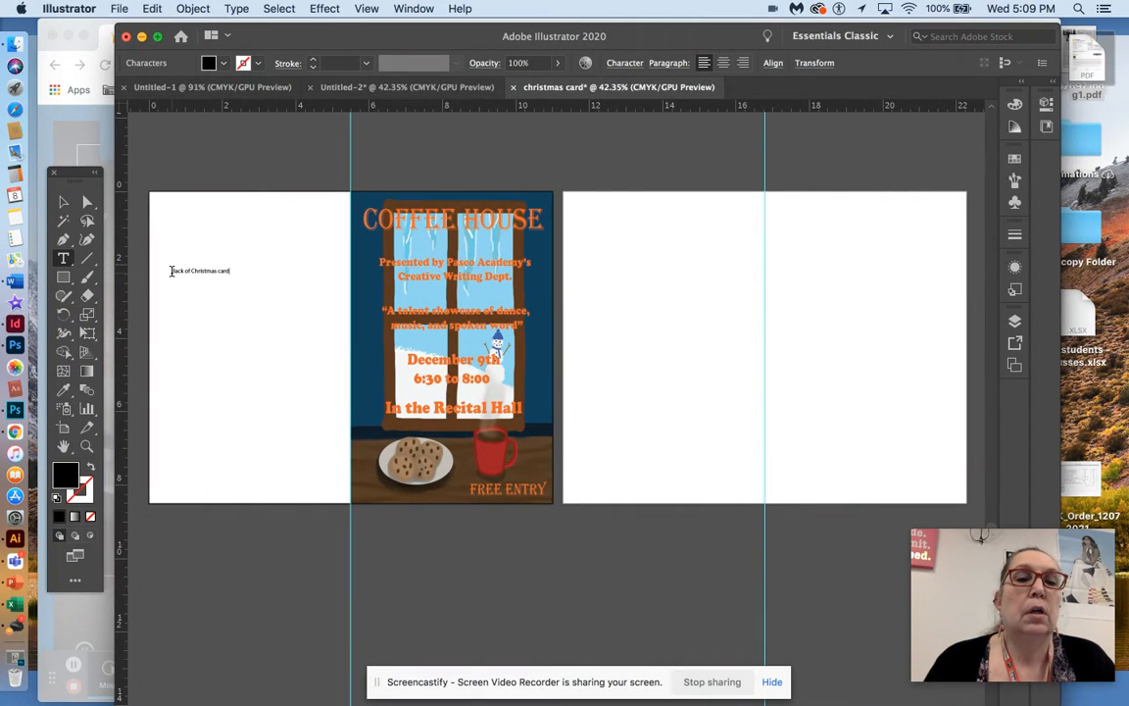
Select the whole "Back of Christmas card" text on the first artboard and enlarge its font size to 32 pt
key(Escape)
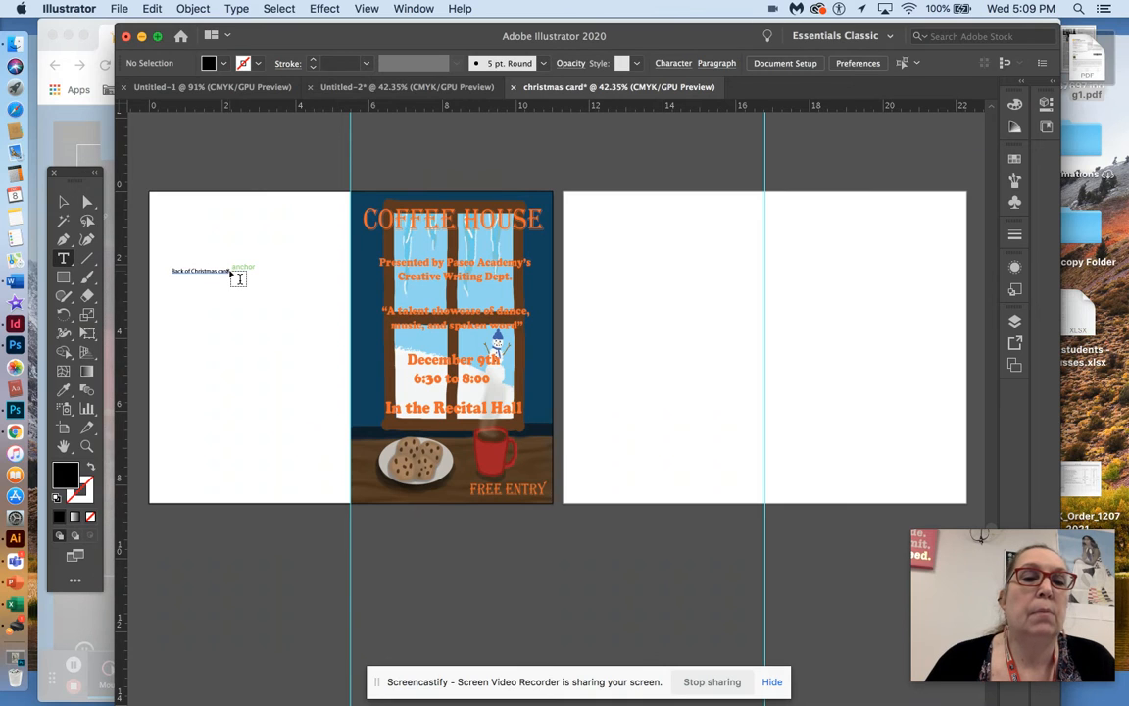
drag(230, 274, 168, 271)
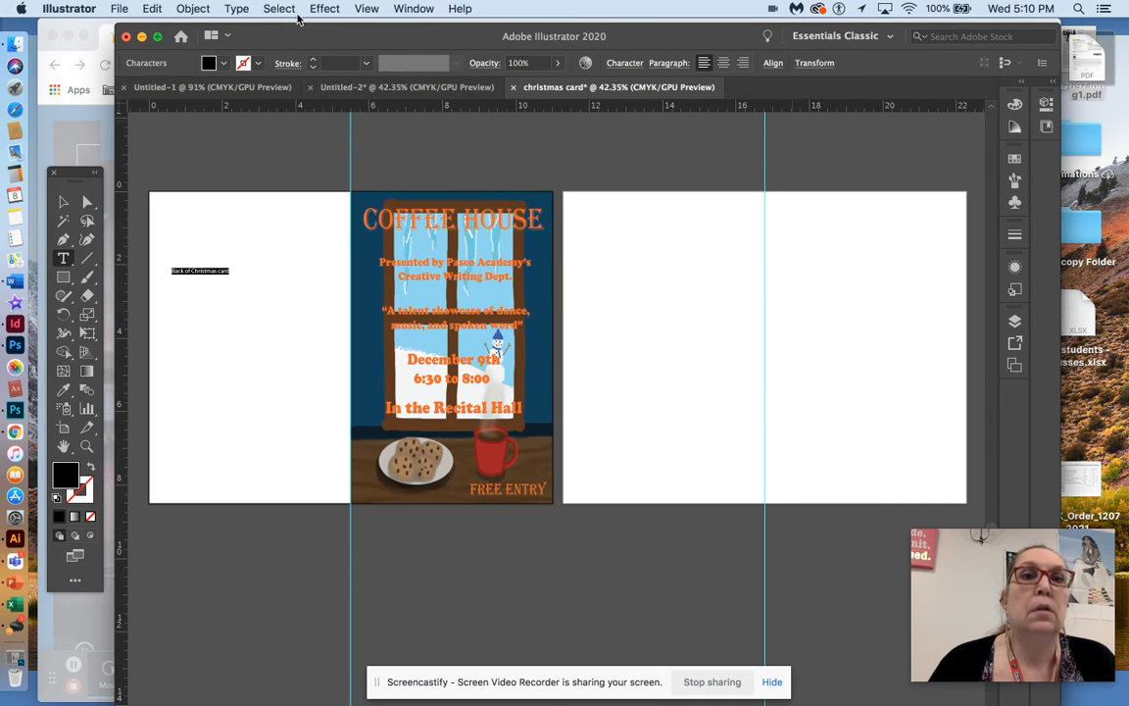
click(239, 8)
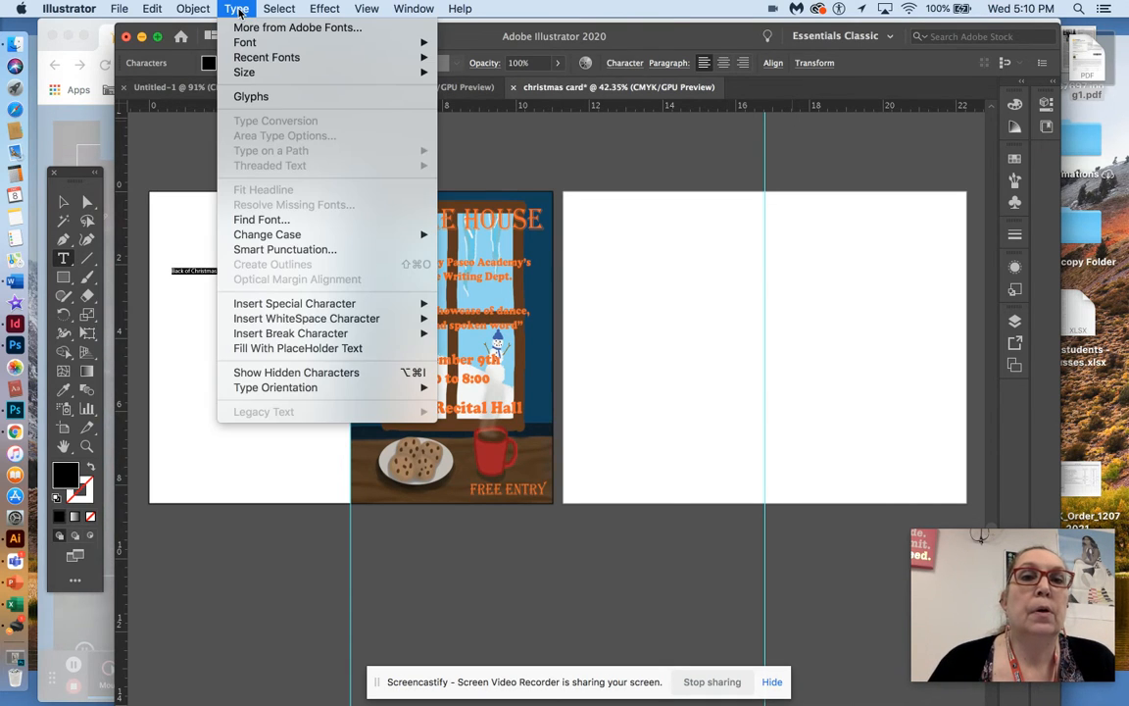
click(414, 8)
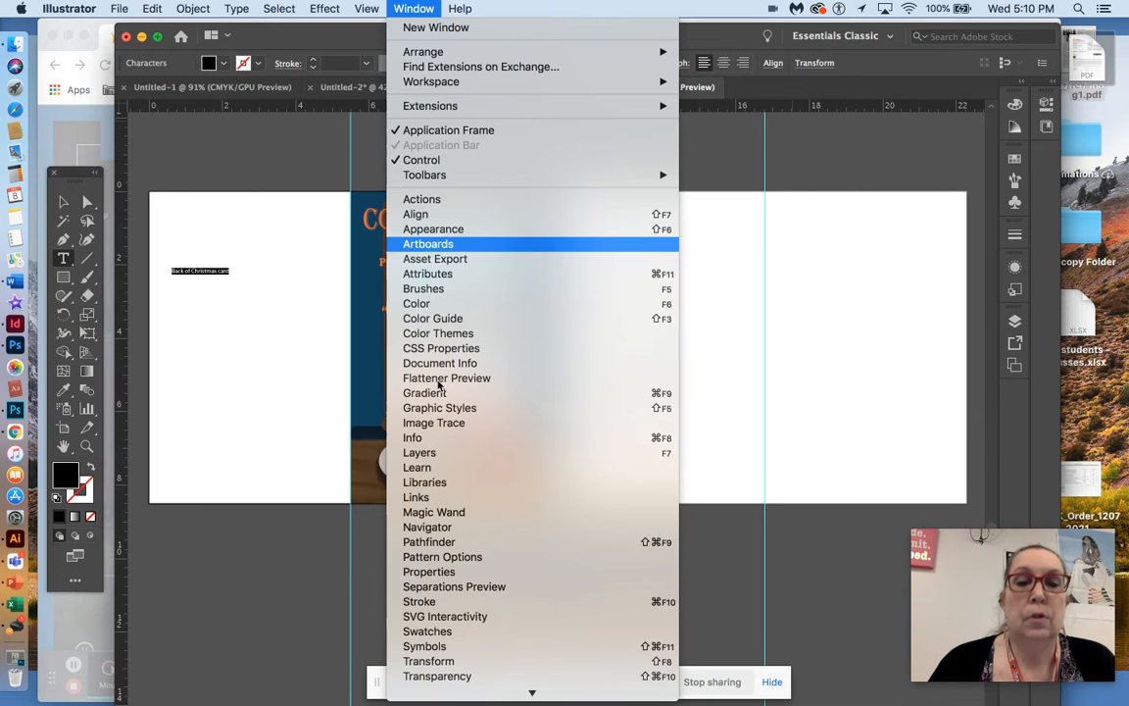
scroll(444, 624, down, 3)
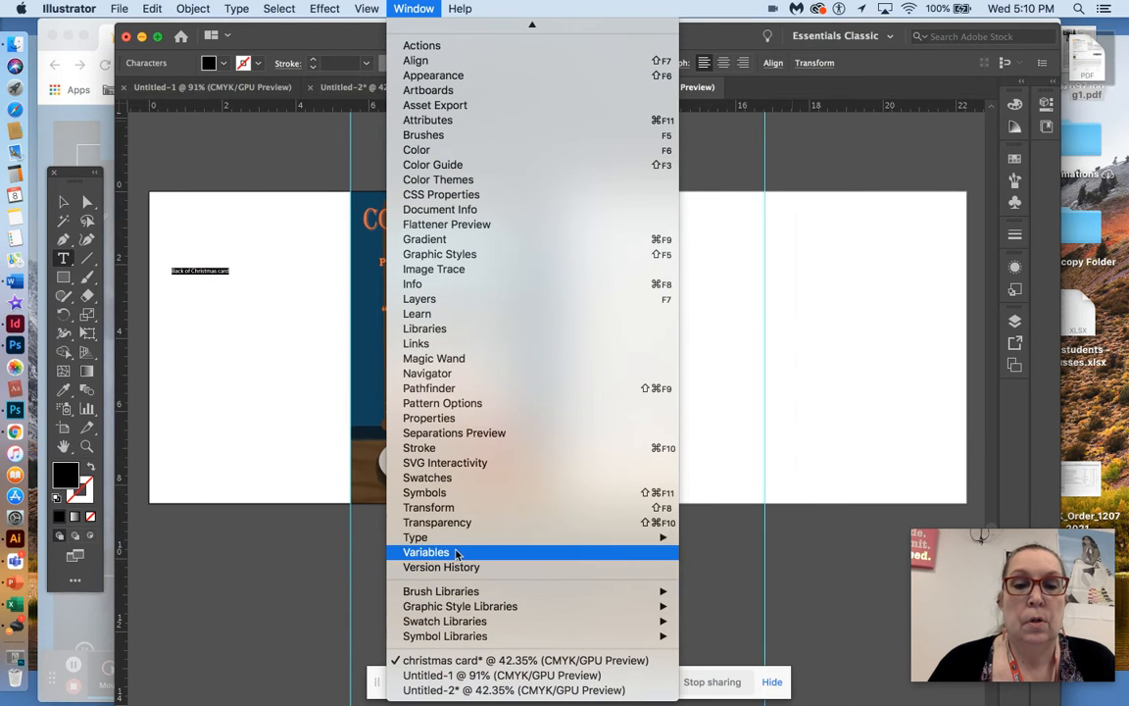
mouse_move(459, 538)
click(730, 539)
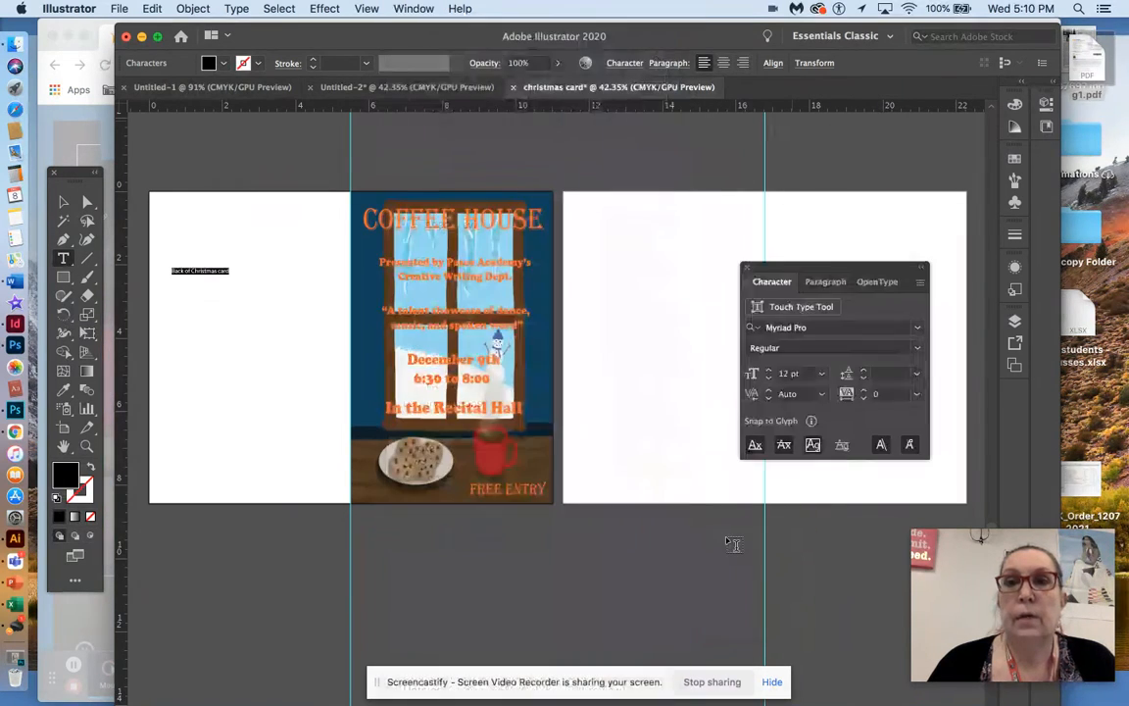
click(769, 370)
click(770, 371)
click(770, 371)
click(769, 370)
click(770, 370)
click(770, 370)
click(770, 371)
click(770, 370)
click(770, 371)
click(770, 371)
click(769, 371)
click(770, 371)
click(769, 371)
click(769, 370)
click(770, 370)
click(769, 371)
click(769, 370)
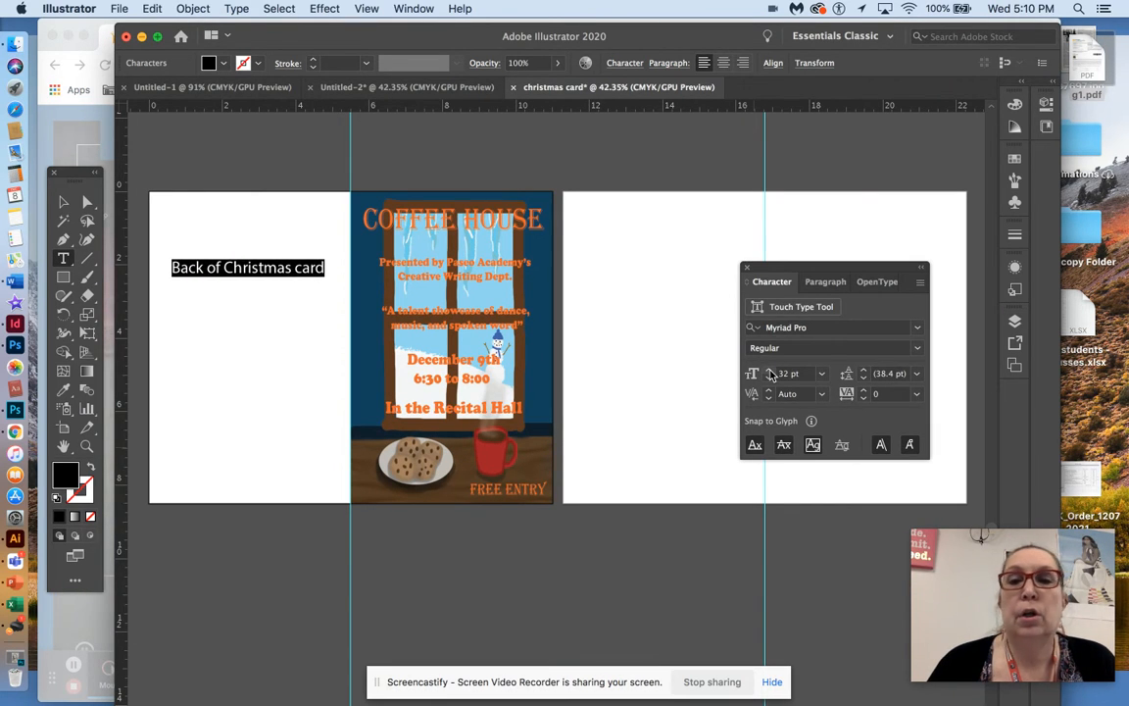
click(748, 270)
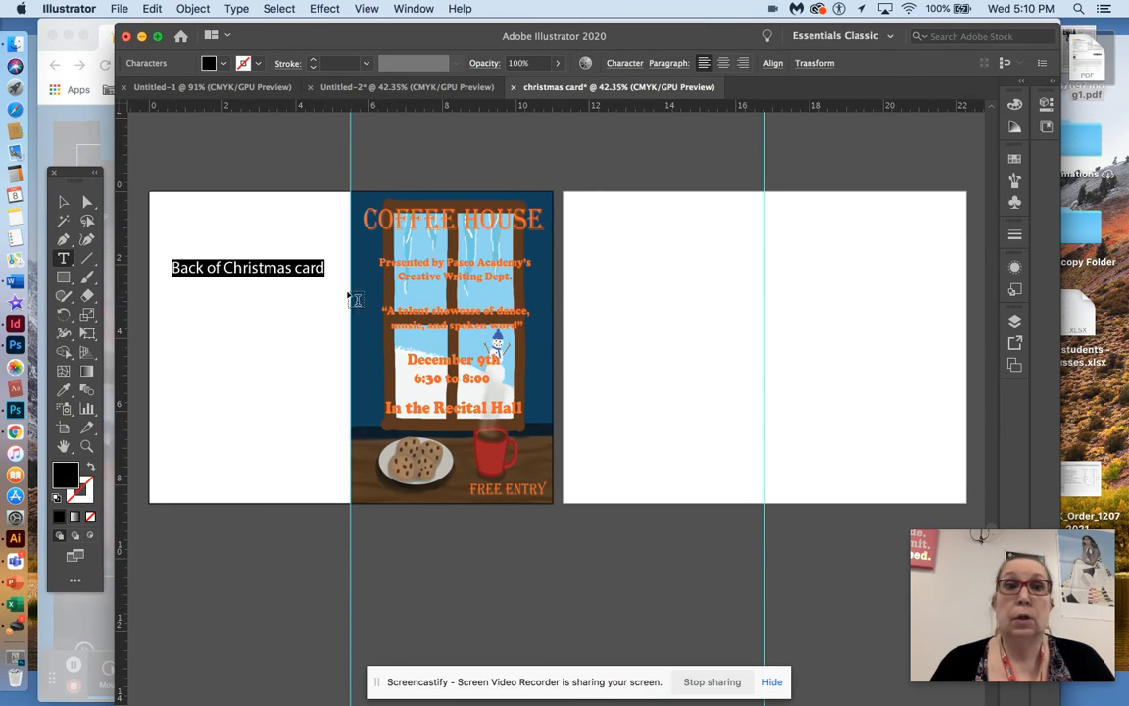
Add the two-line text "Left of the inside" / "of your card" on the left half of the second artboard
click(603, 298)
click(615, 276)
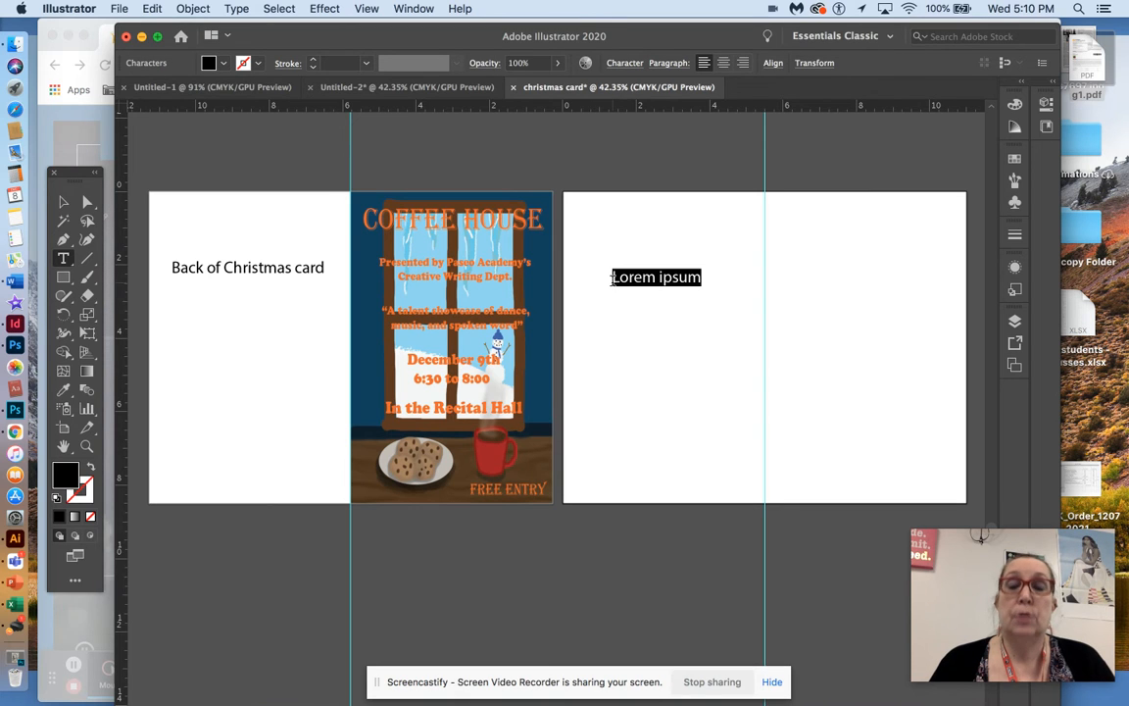
text(Left)
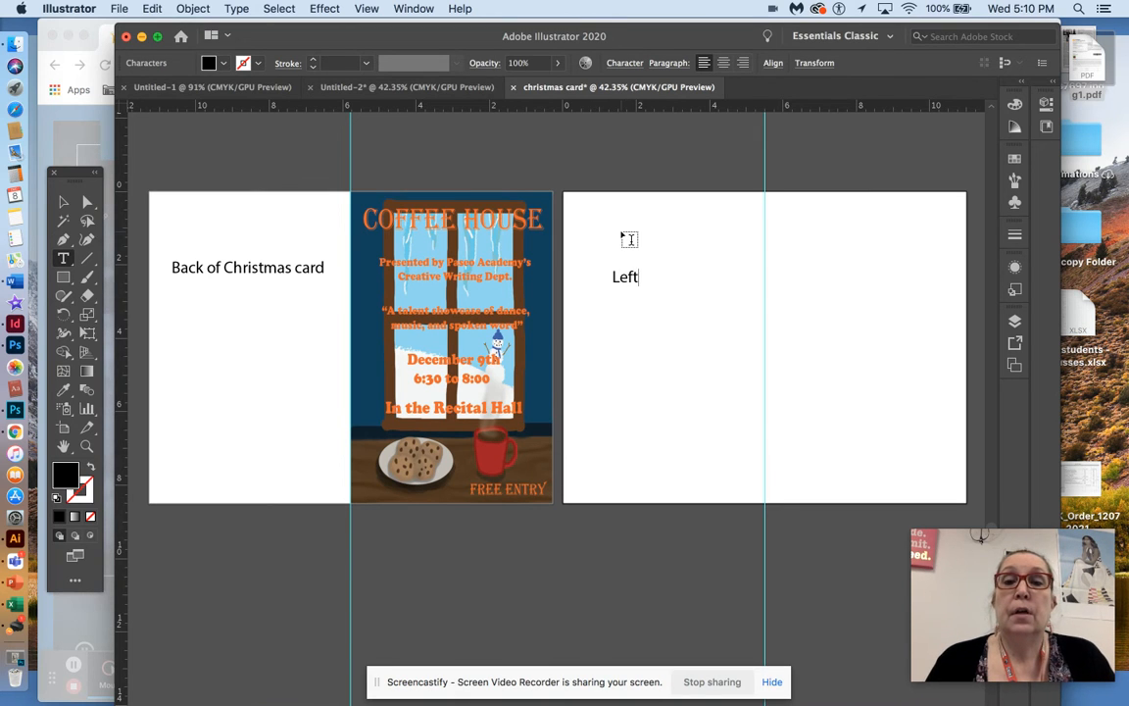
text( of the )
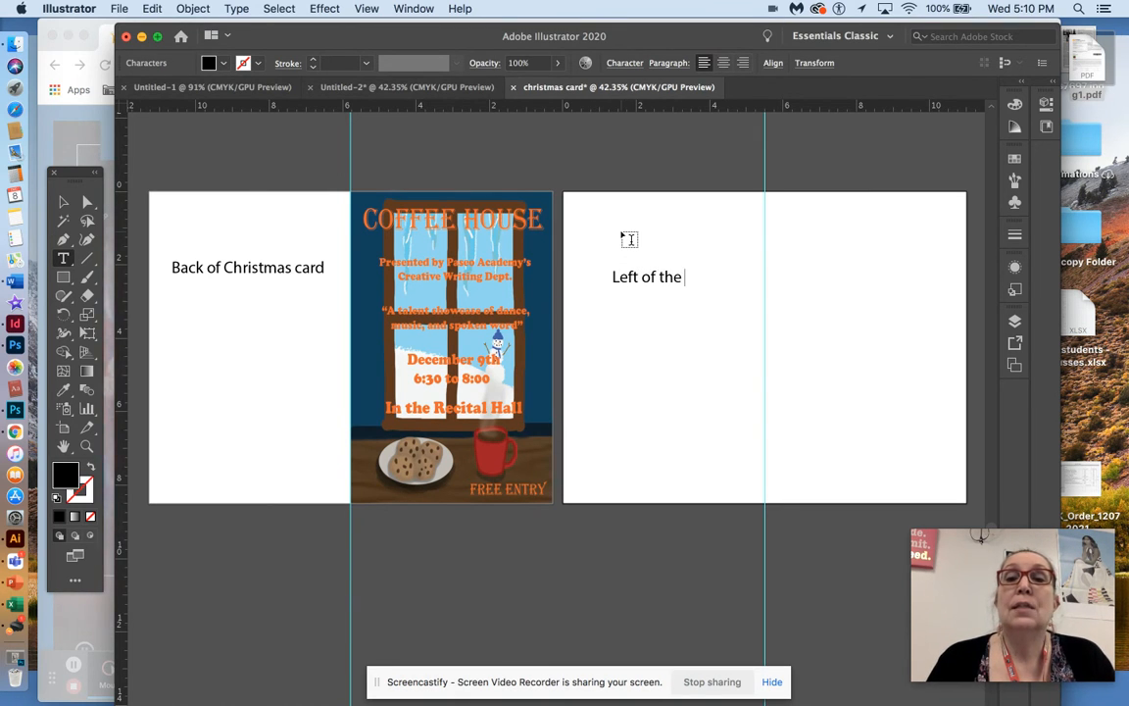
text(inside)
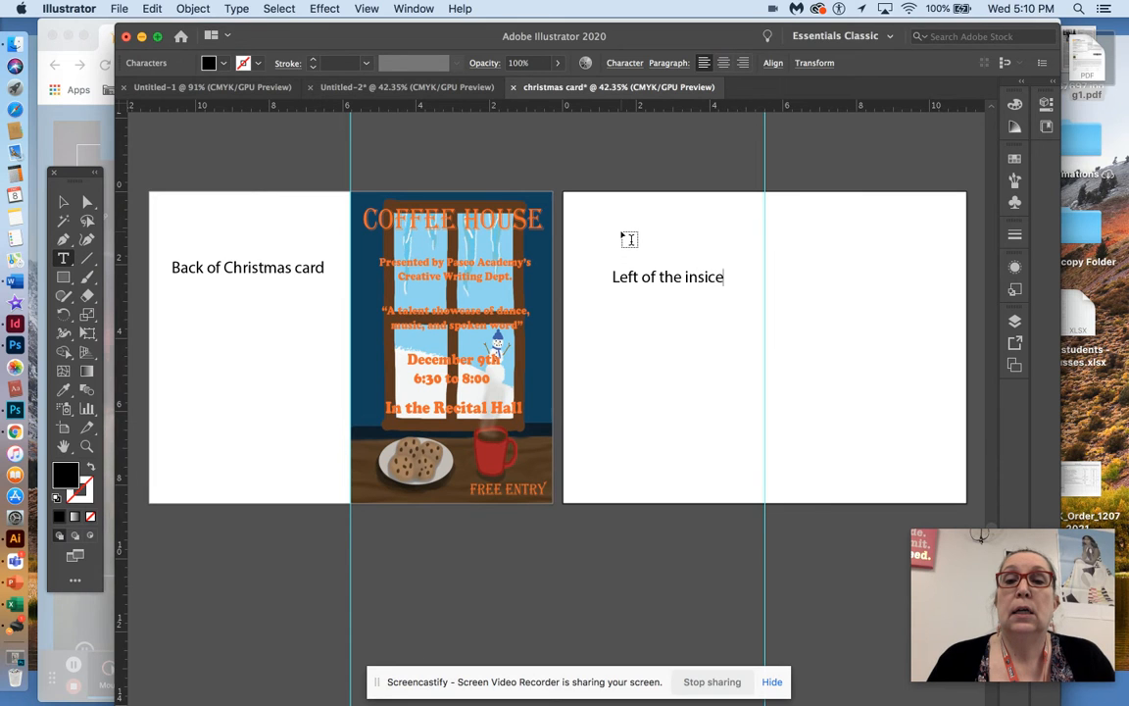
key(Return)
text(of y)
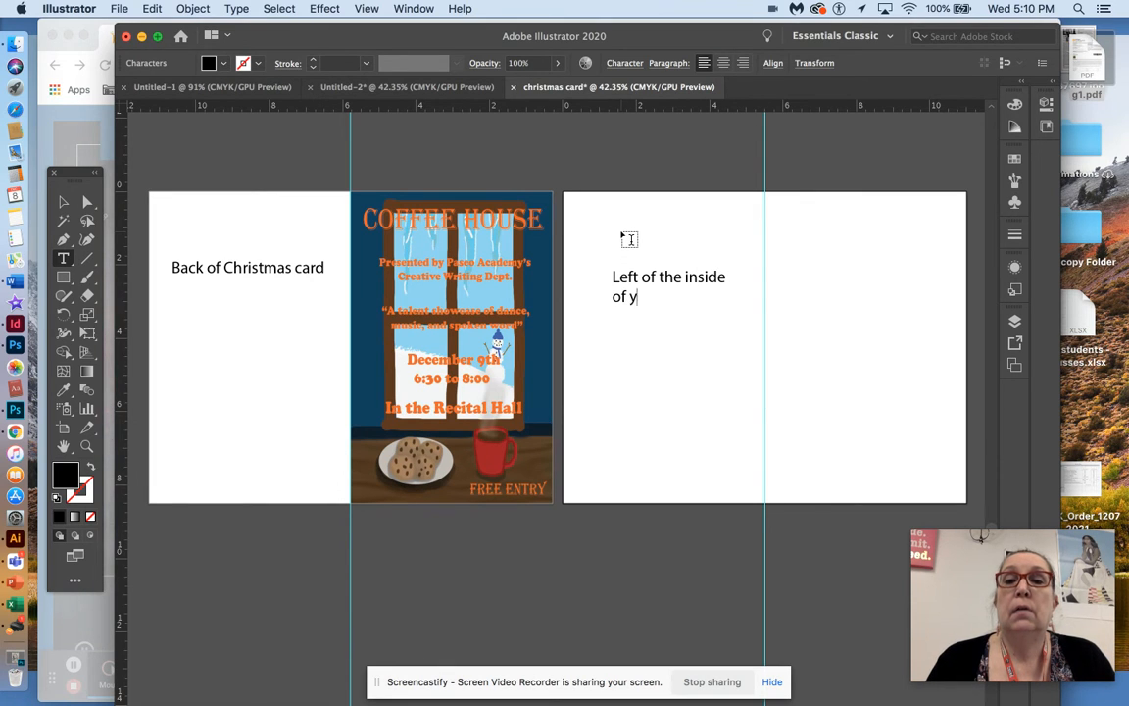
text(our car)
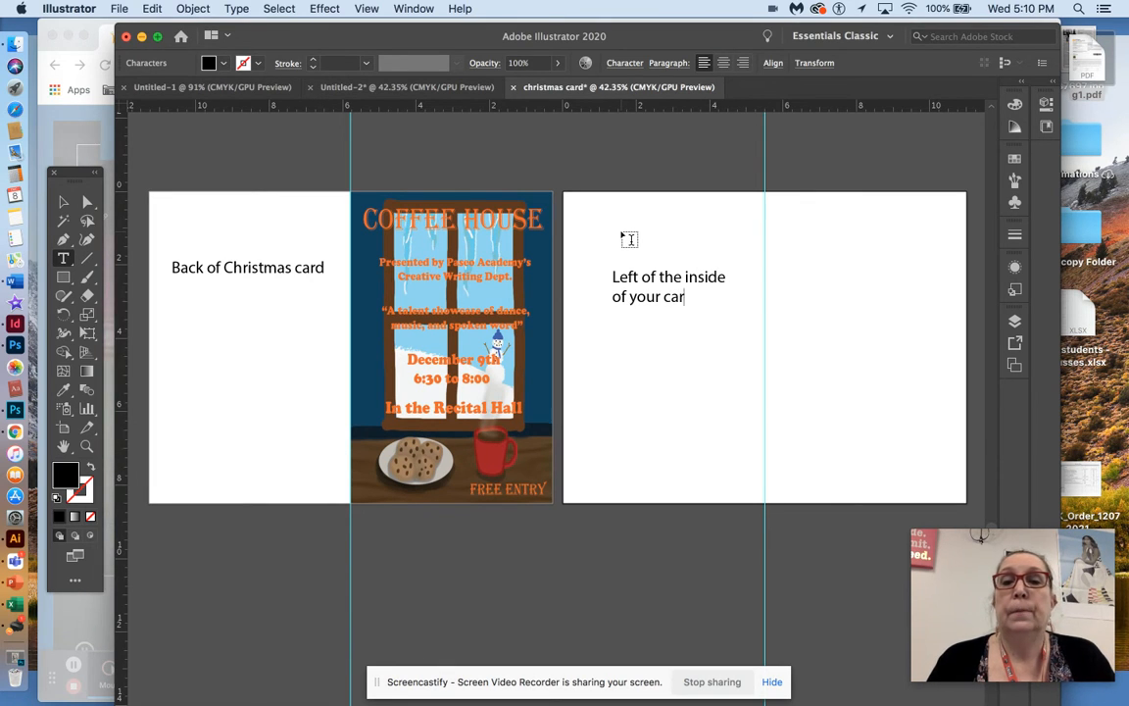
text(d)
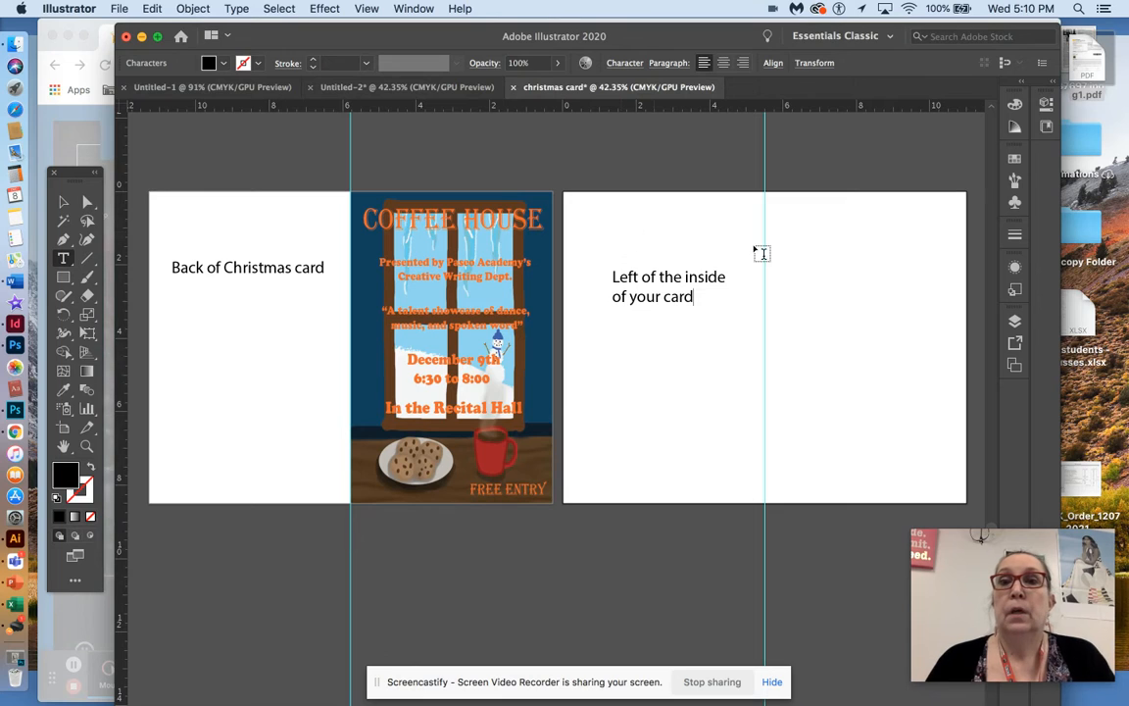
key(Escape)
Start a new text object on the right half of the second artboard, level with the left panel's label
click(809, 281)
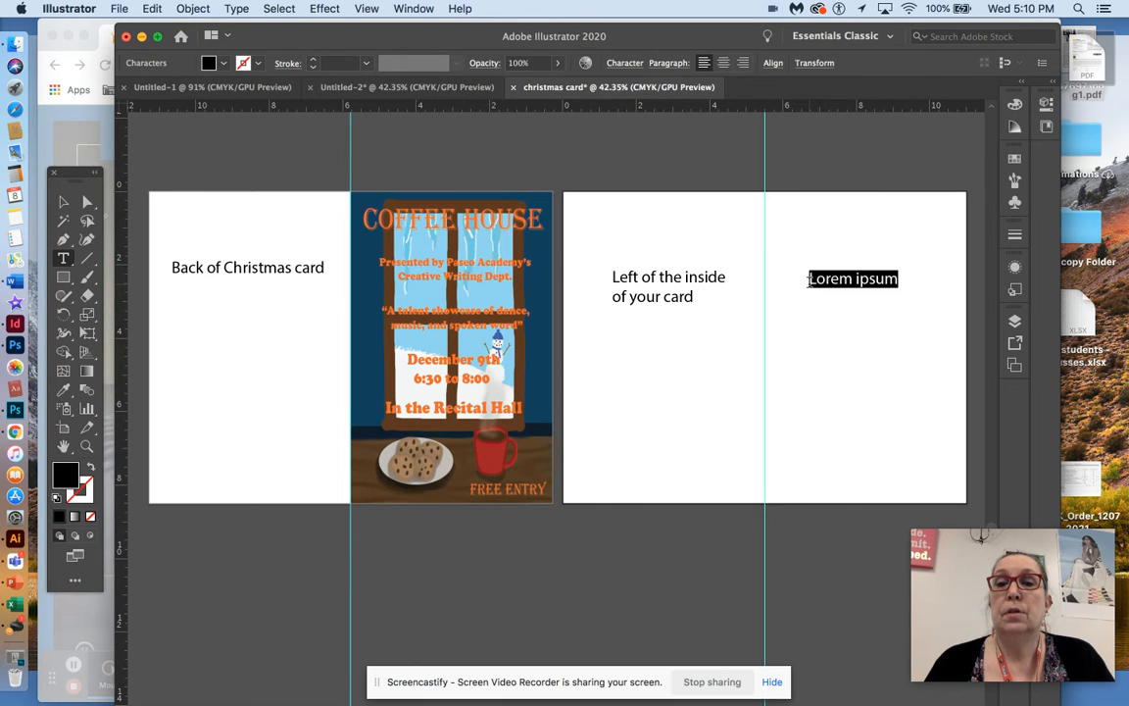